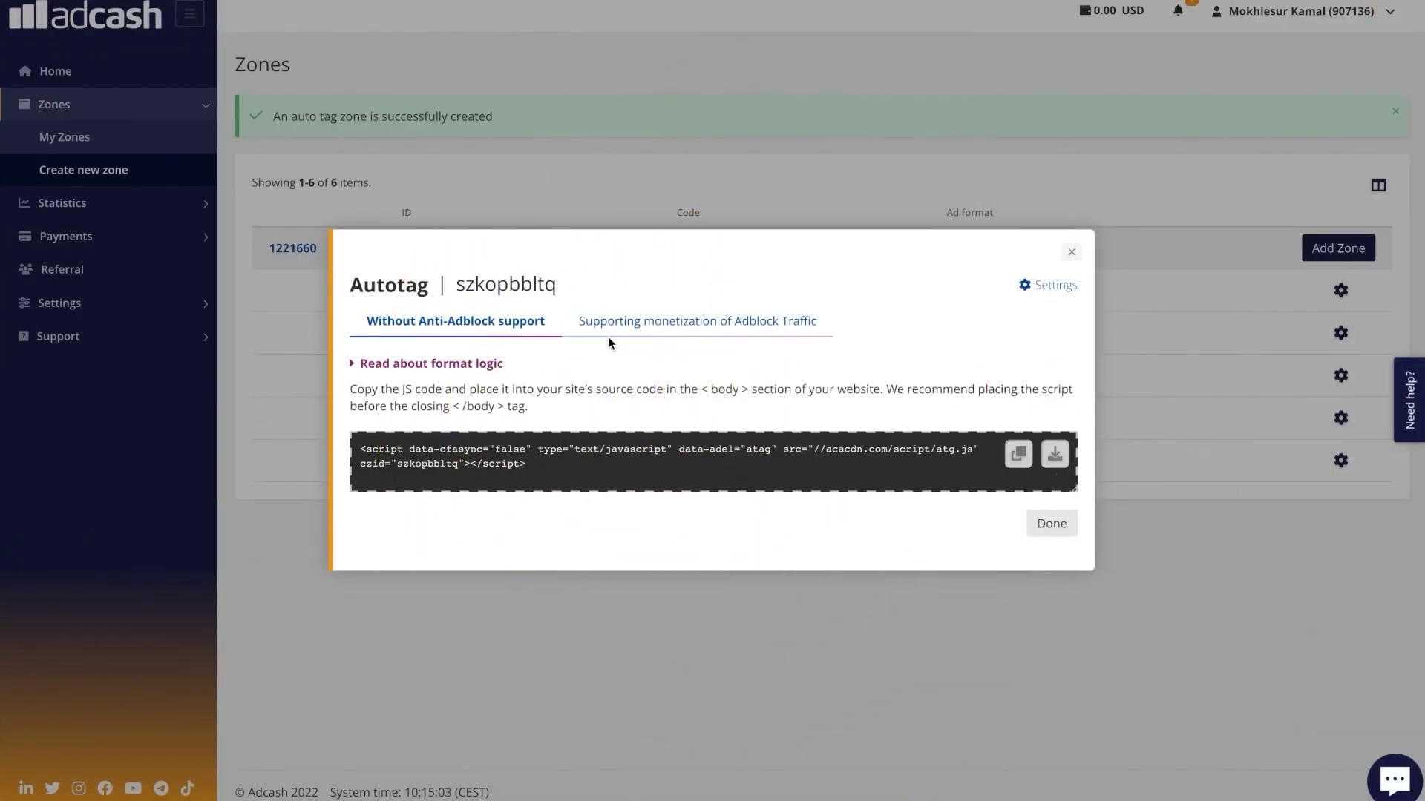
View the Autotag dialog's instructions for monetizing Adblock traffic
click(666, 324)
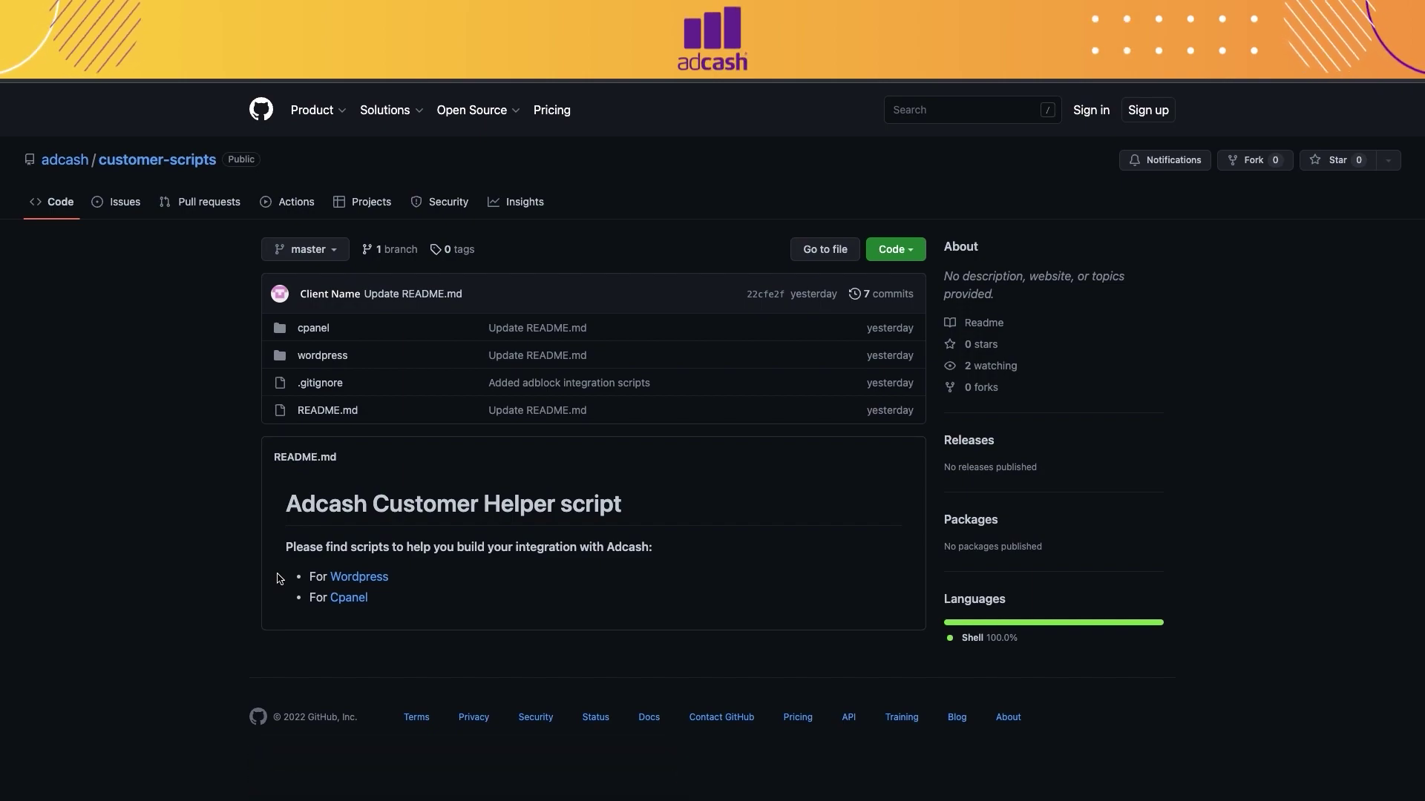
Open the cpanel scripts folder in the customer-scripts repository
click(352, 598)
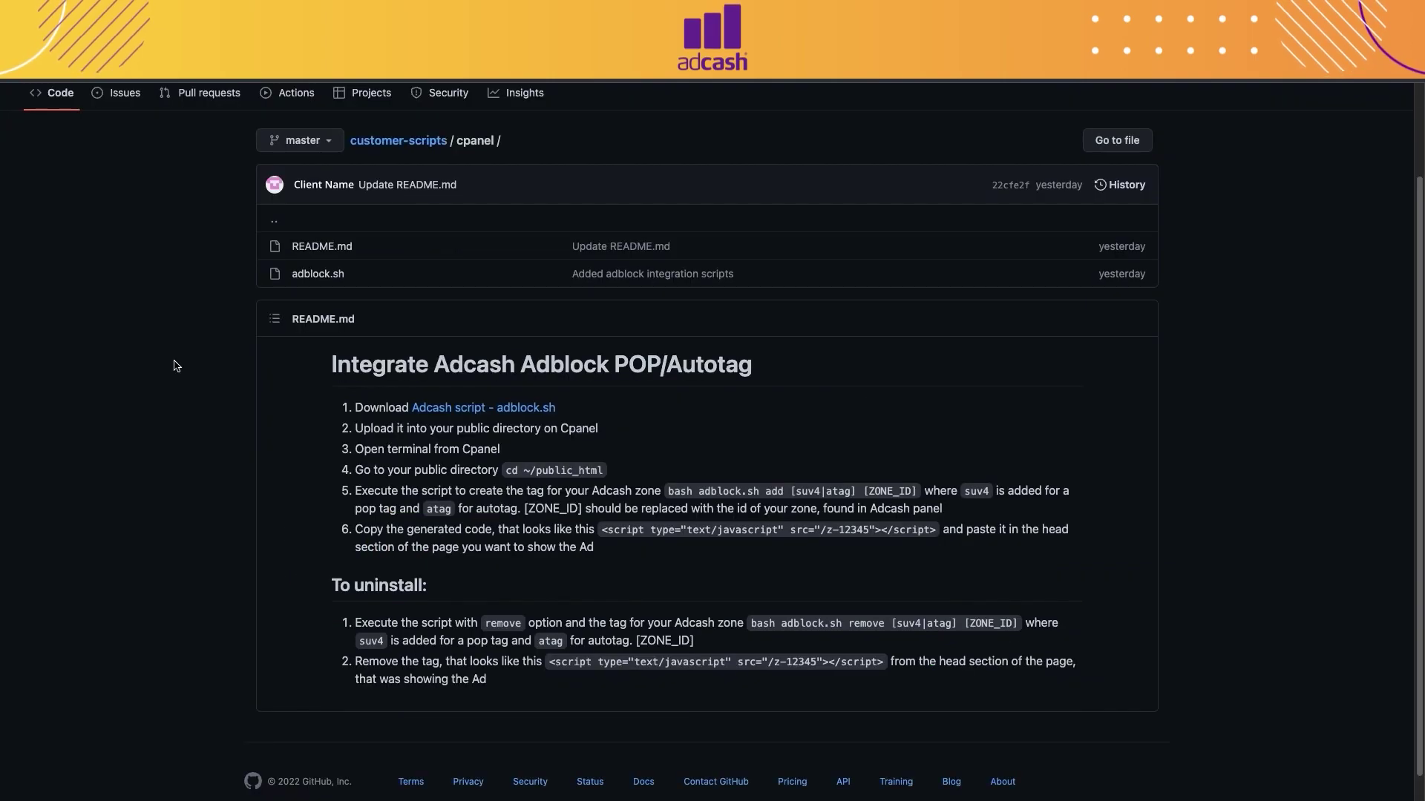
scroll(517, 342, down, 1)
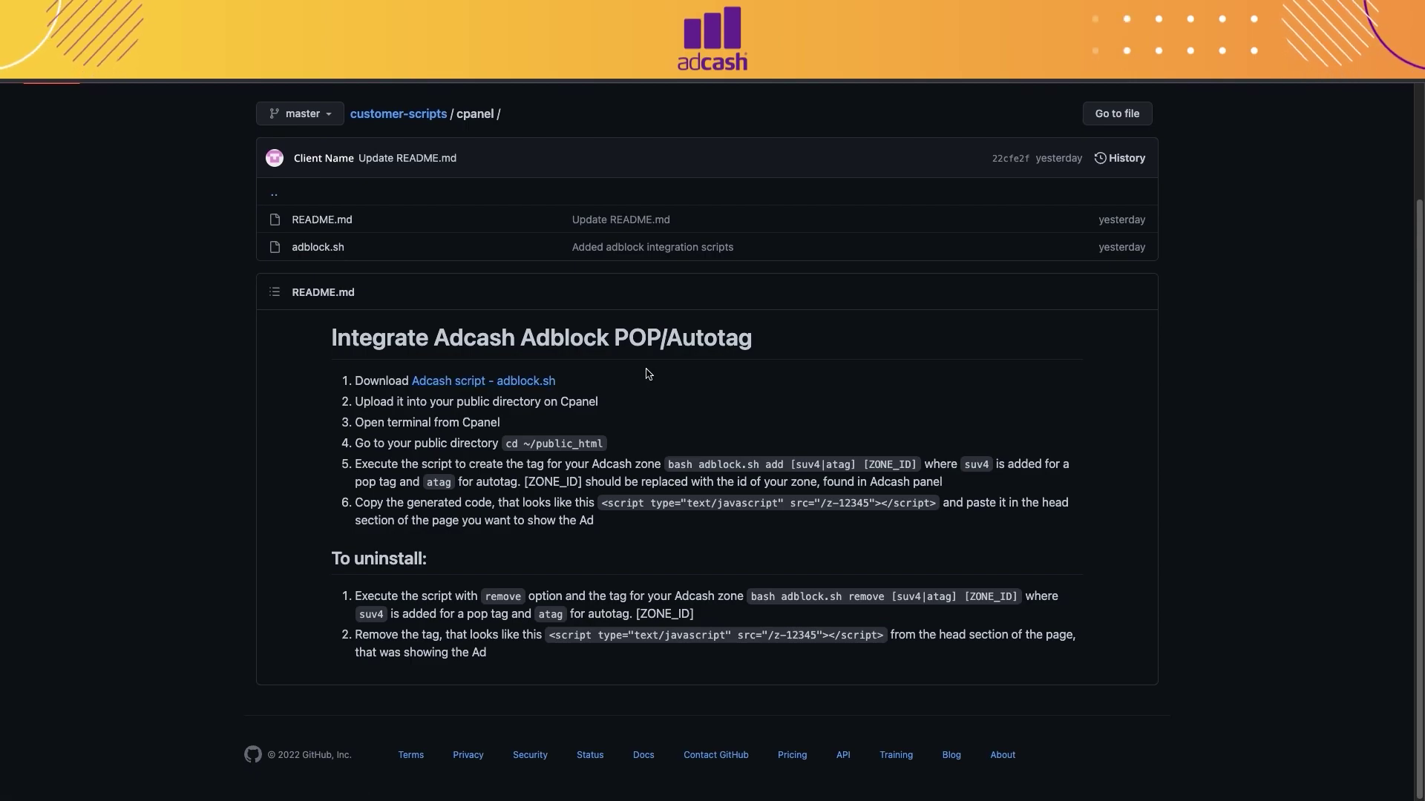
right_click(325, 252)
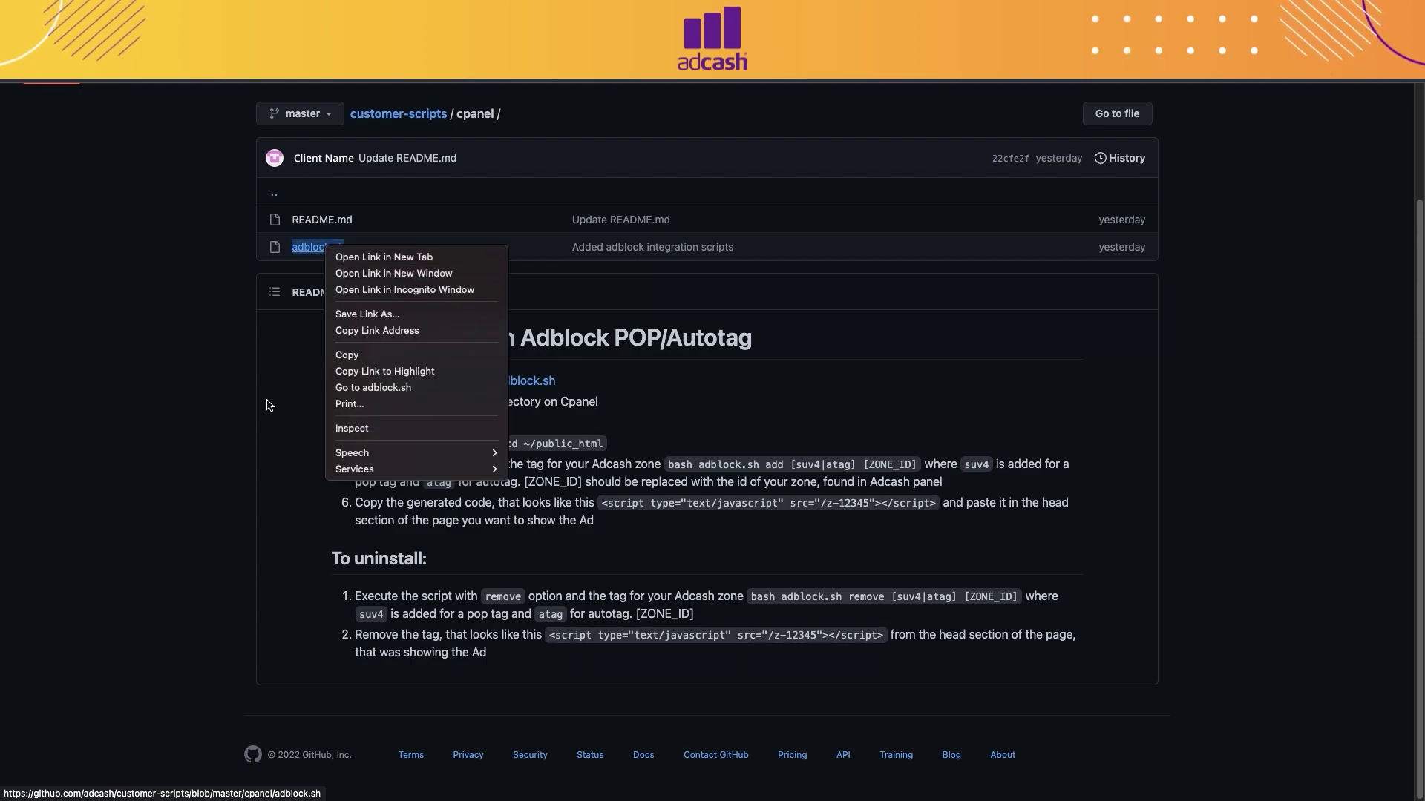
click(223, 394)
Save the raw adblock.sh script to the Downloads folder
right_click(547, 386)
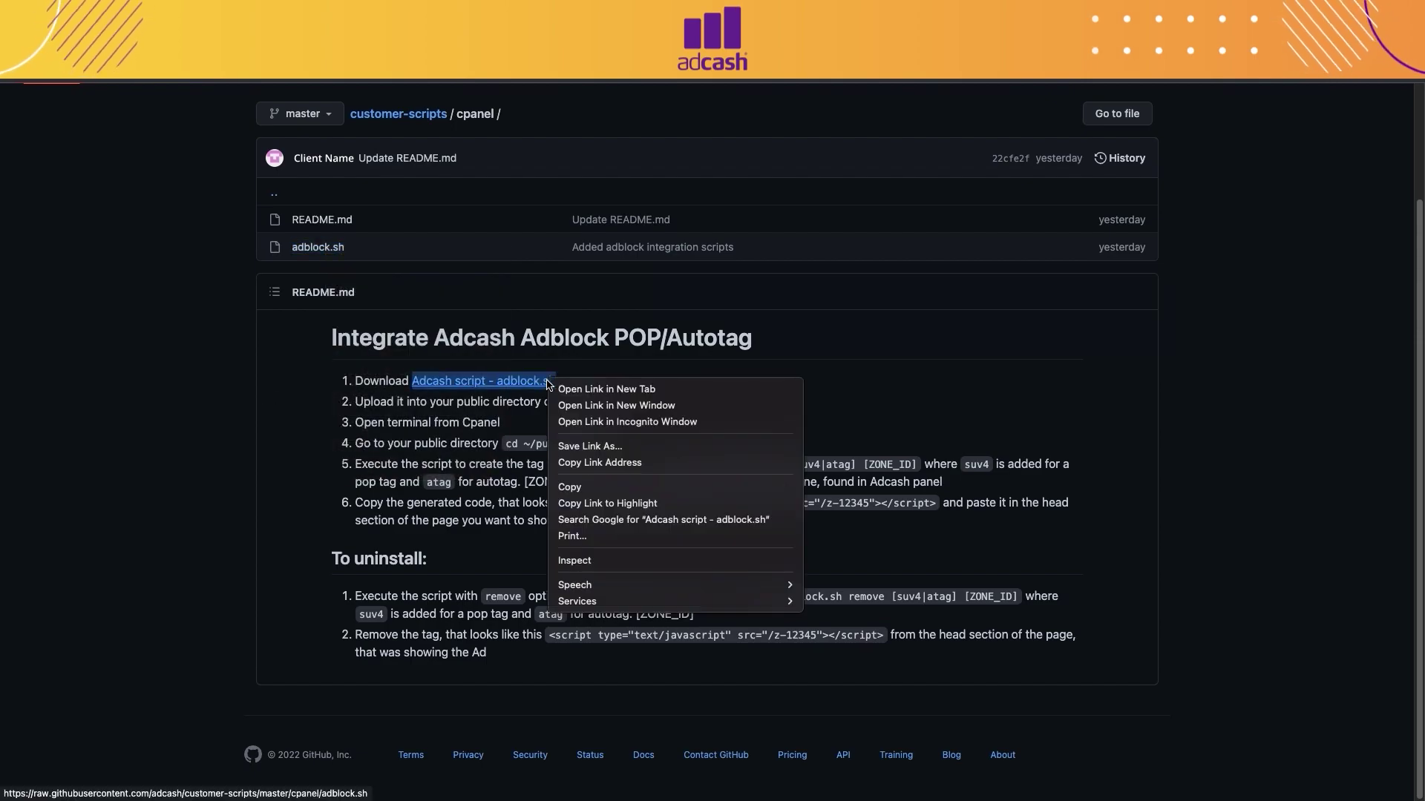
click(624, 445)
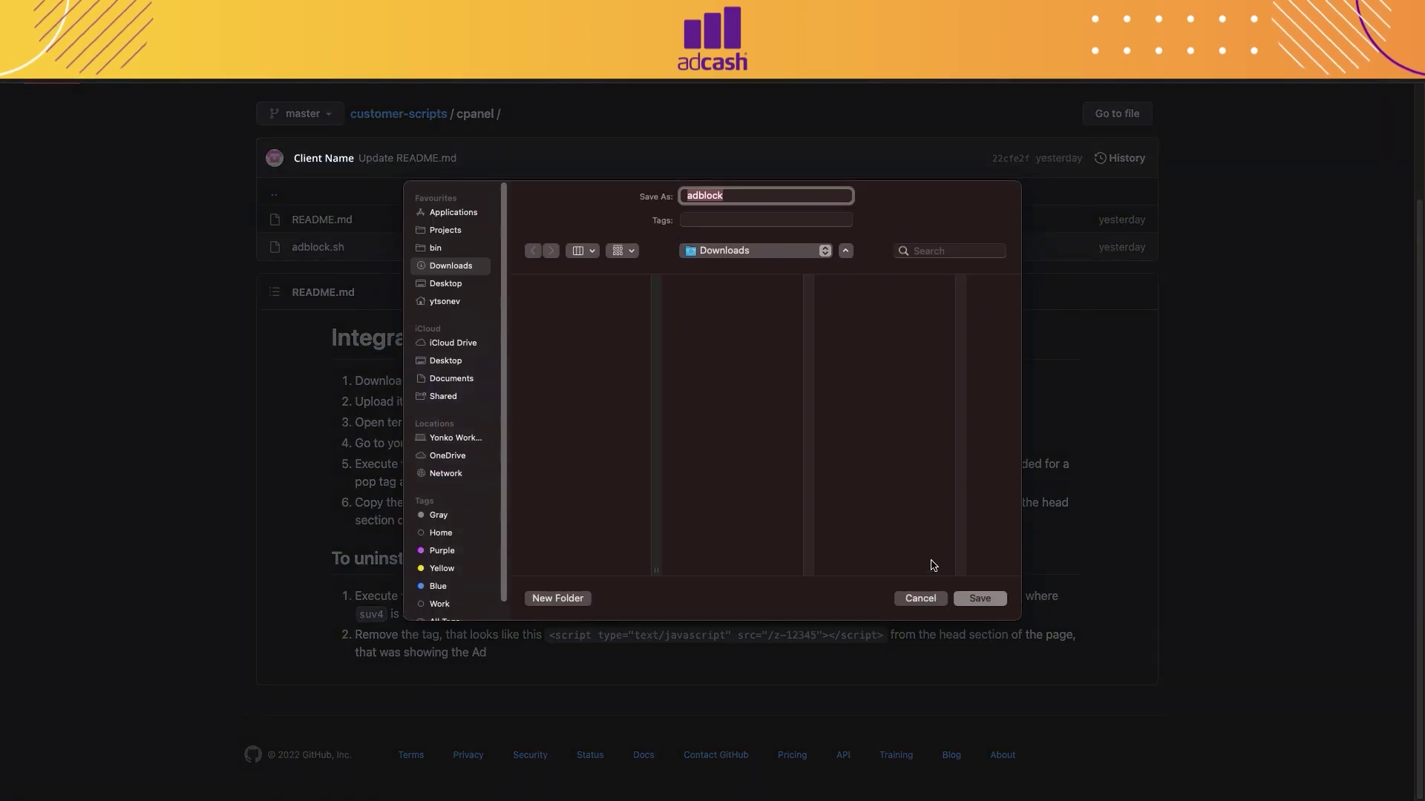
click(979, 598)
drag(371, 402, 571, 404)
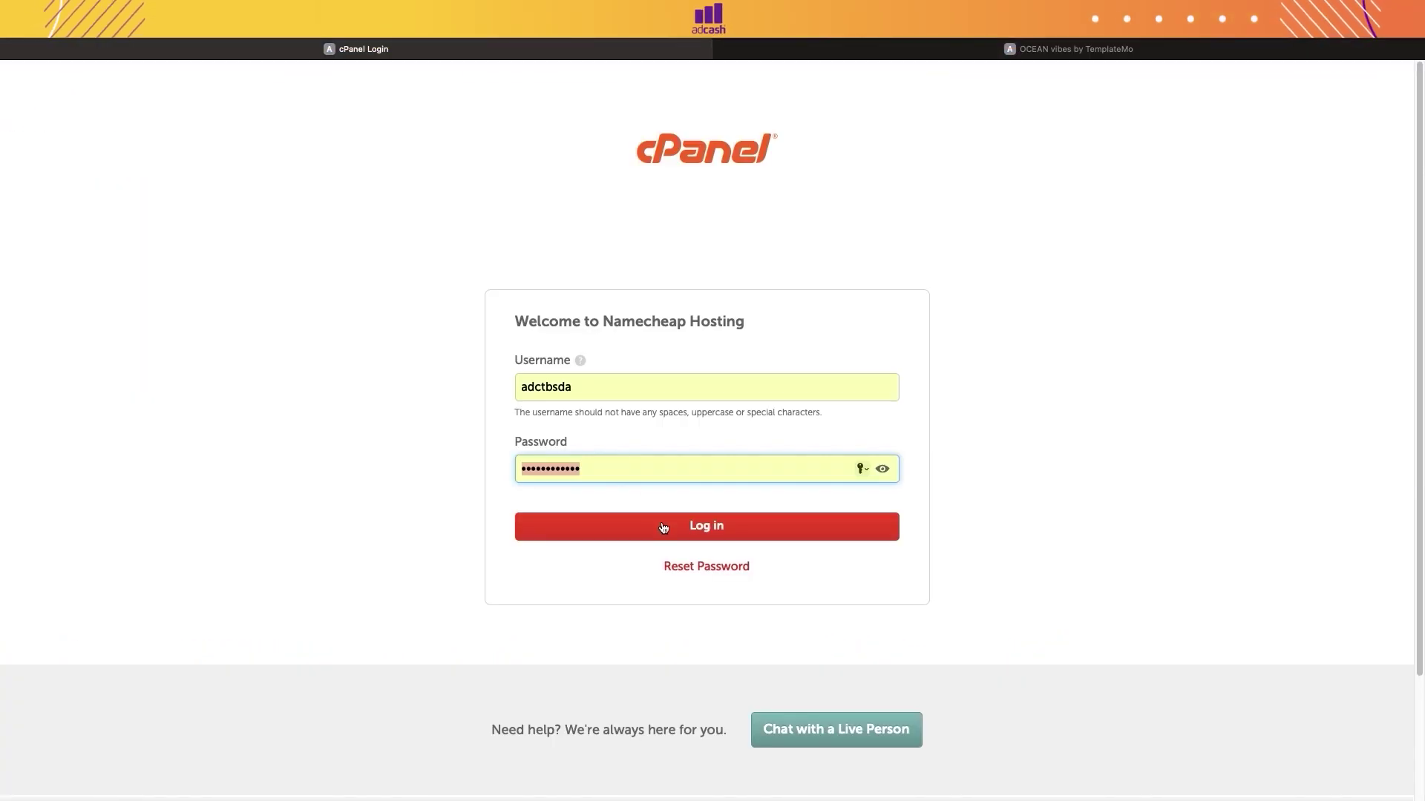
Log in to the cPanel hosting account
click(663, 529)
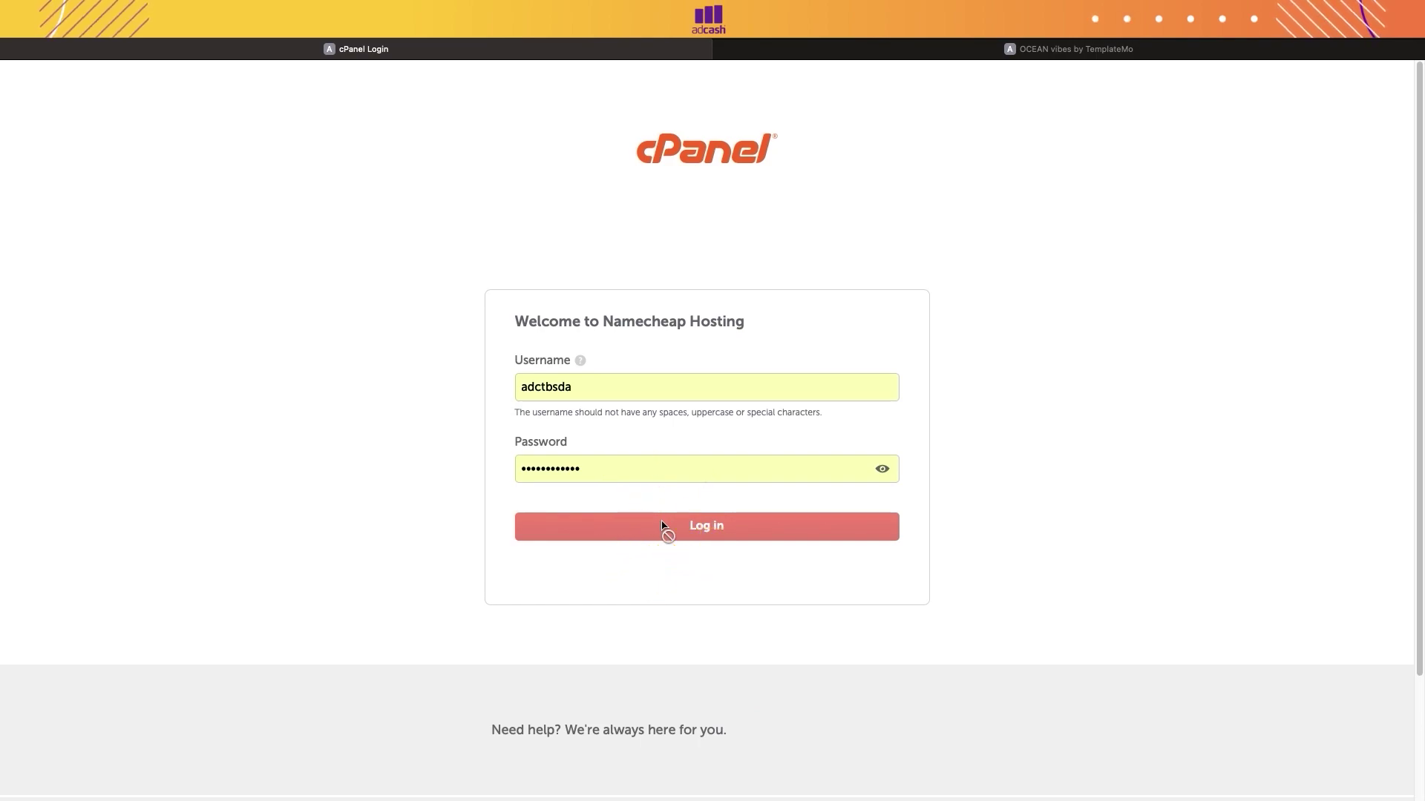
scroll(397, 400, down, 2)
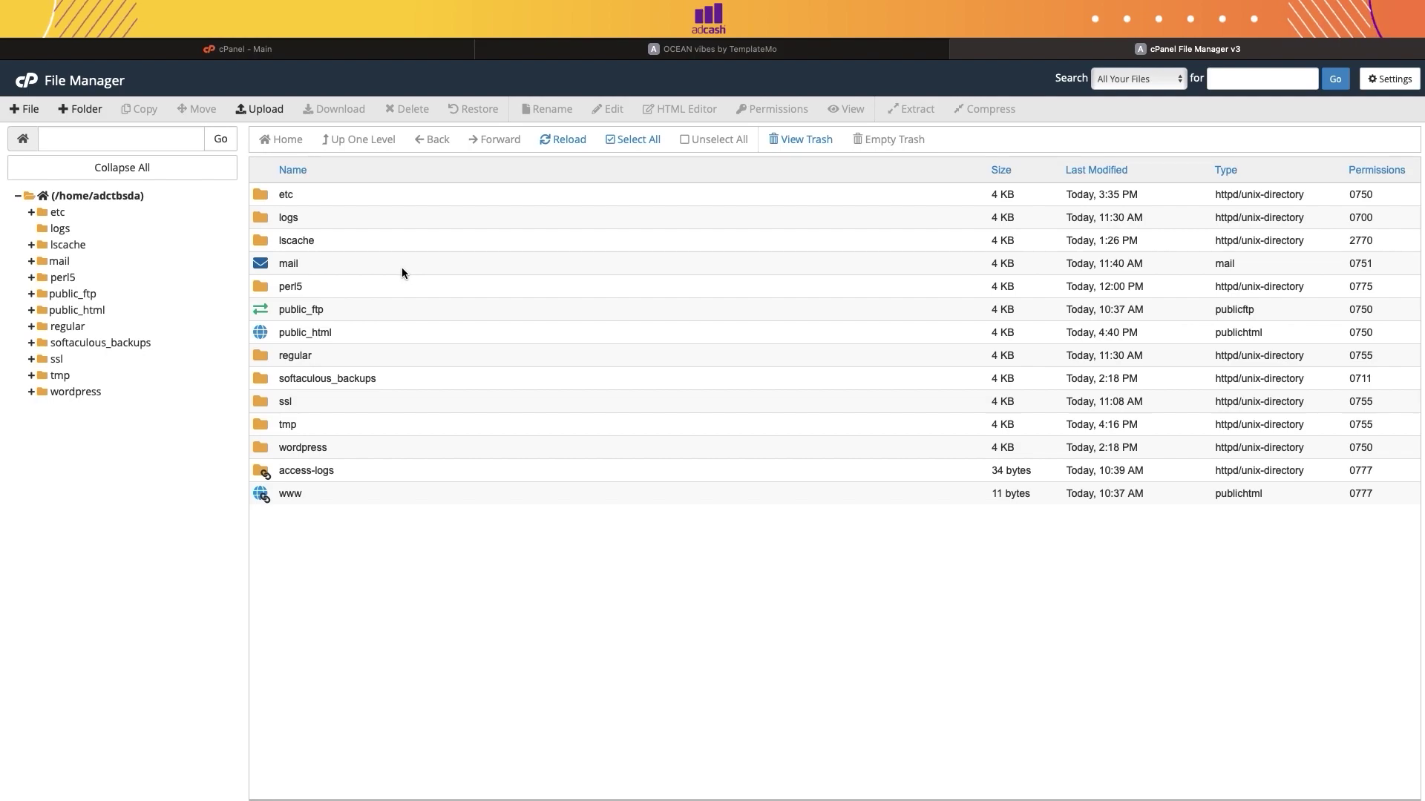
Upload the downloaded adblock.sh into the public_html folder
double_click(261, 334)
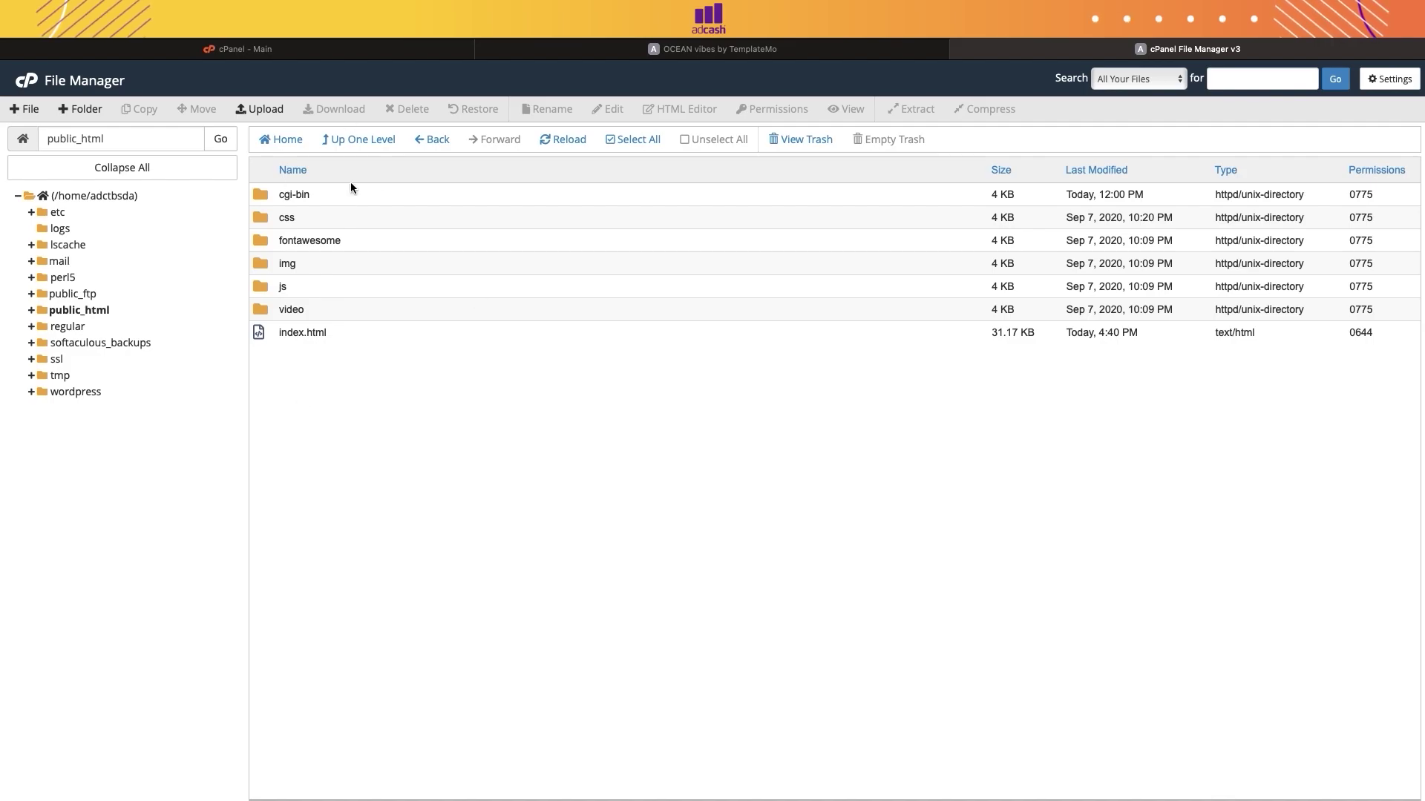
click(260, 108)
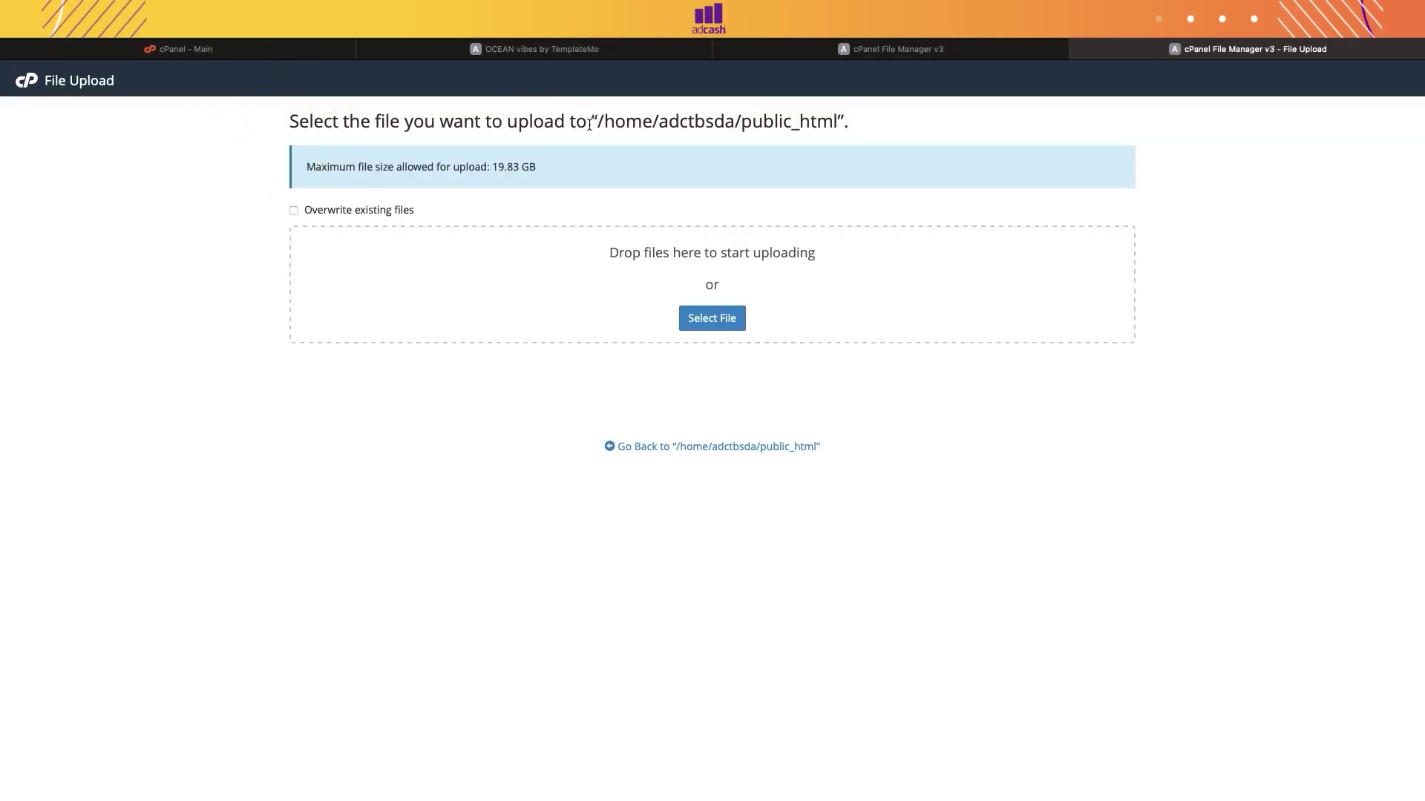
click(711, 320)
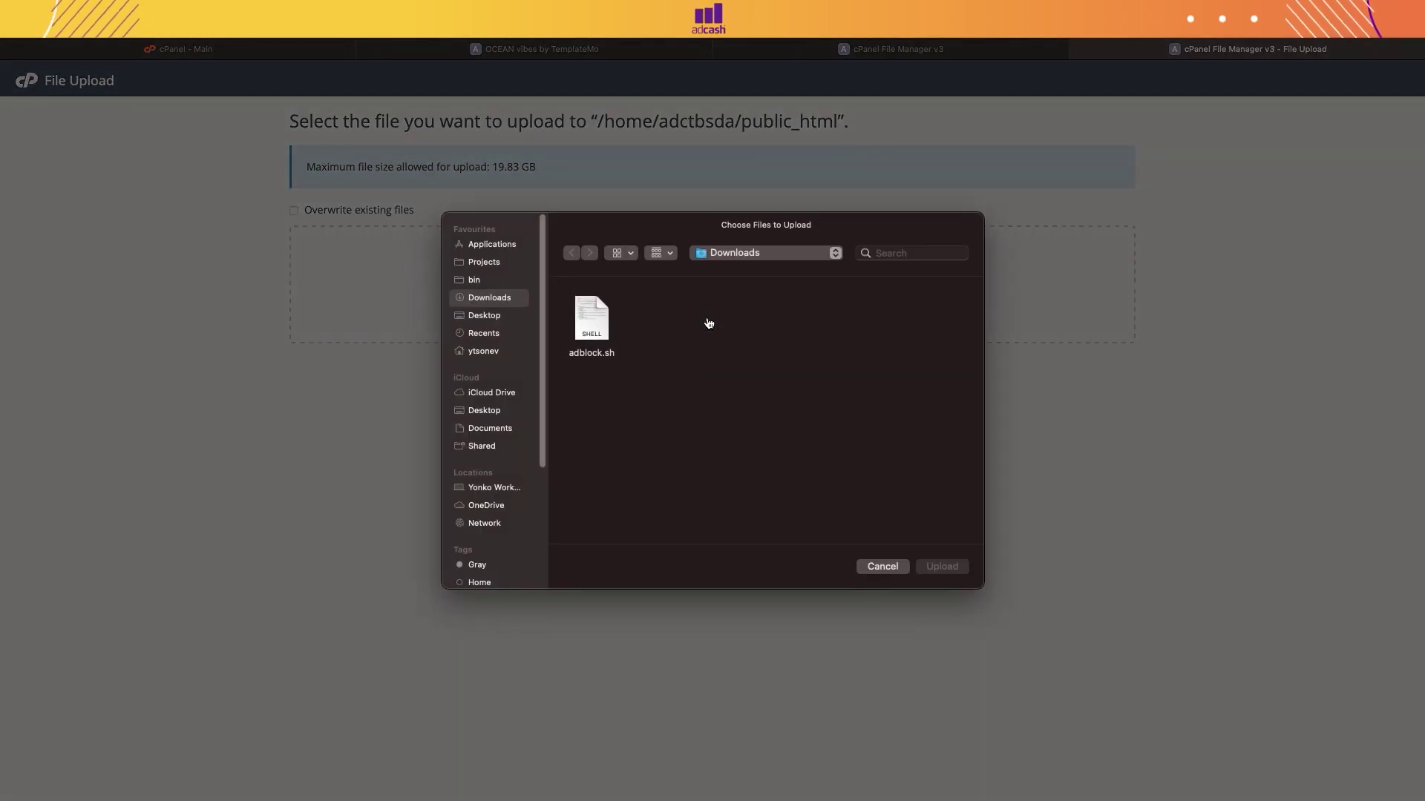
click(593, 322)
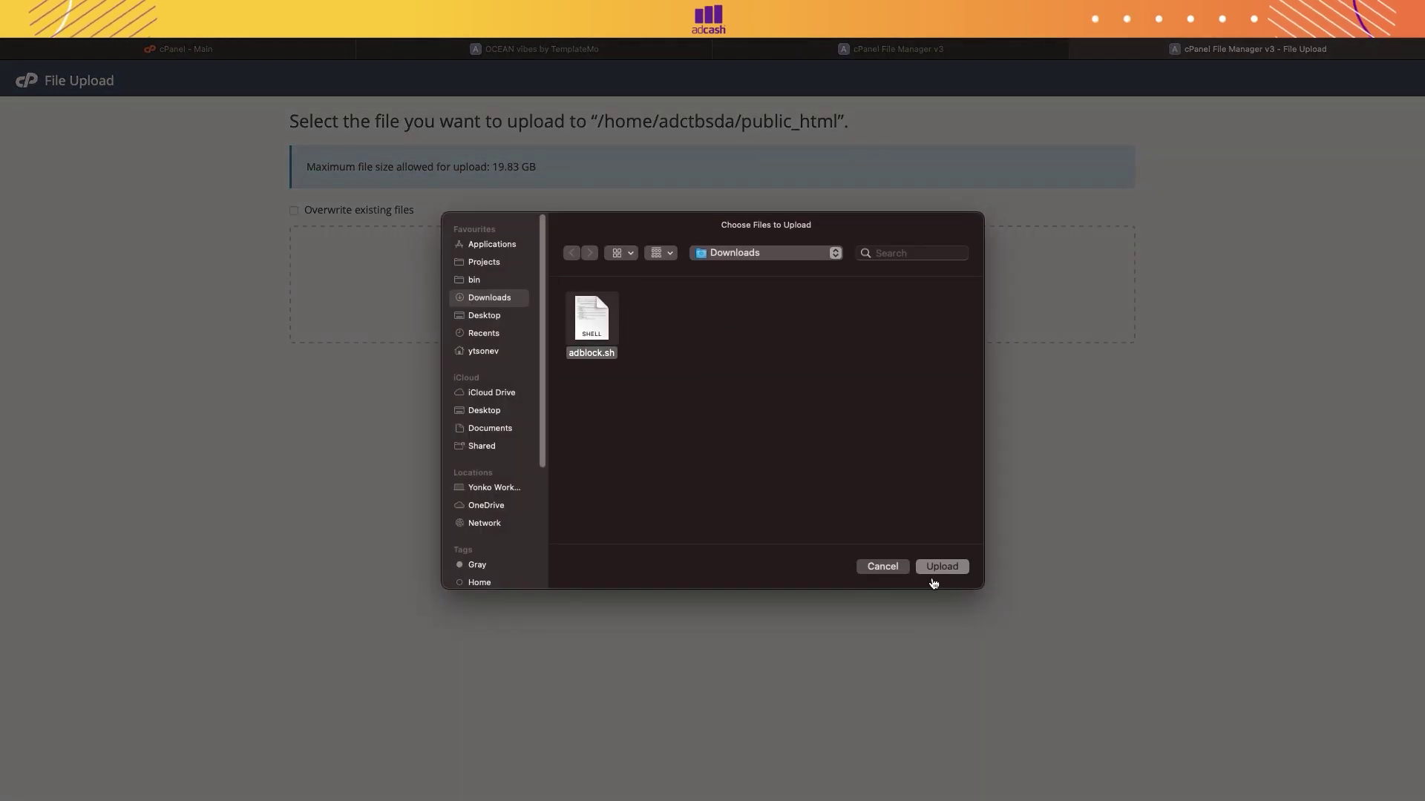
click(942, 567)
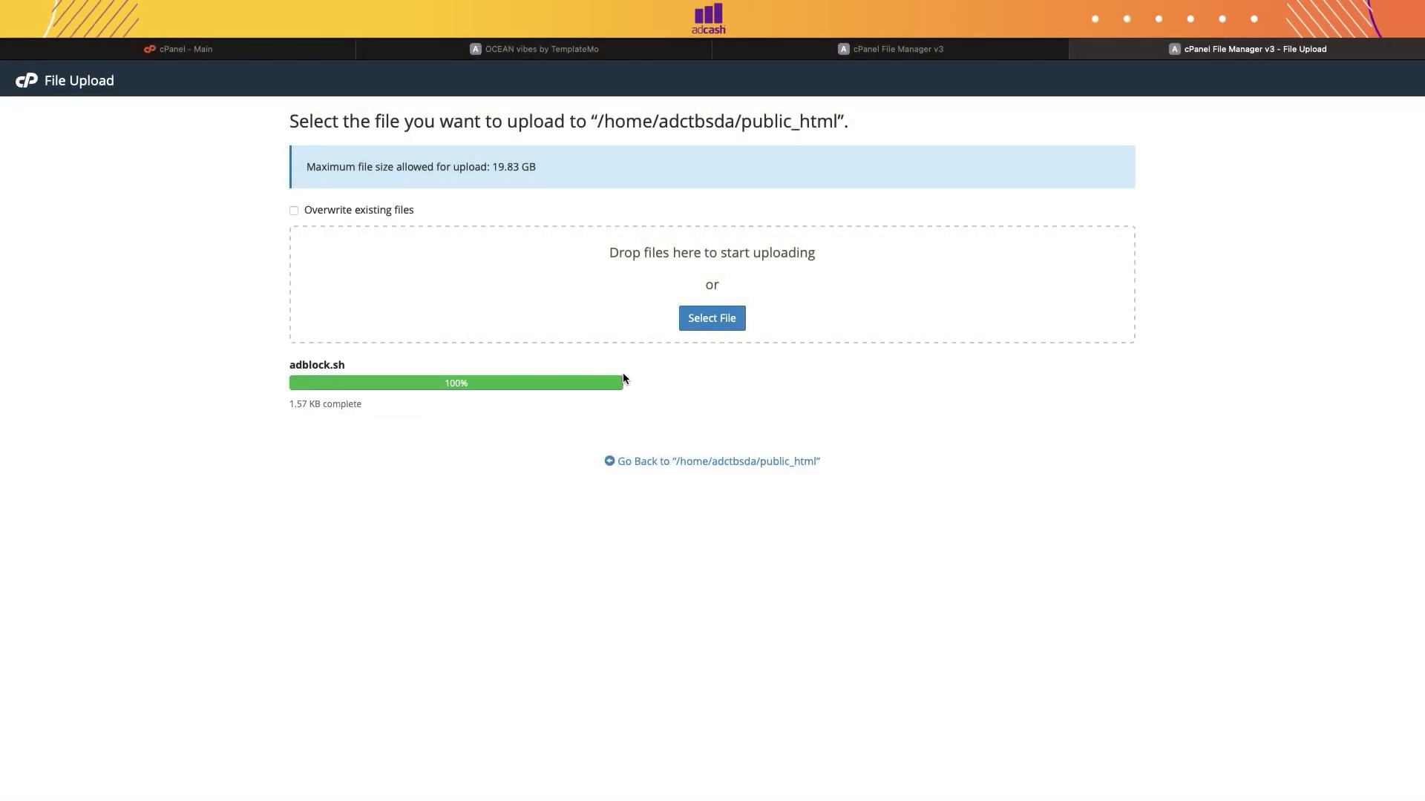
Refresh the public_html listing so adblock.sh appears alongside index.html
click(673, 464)
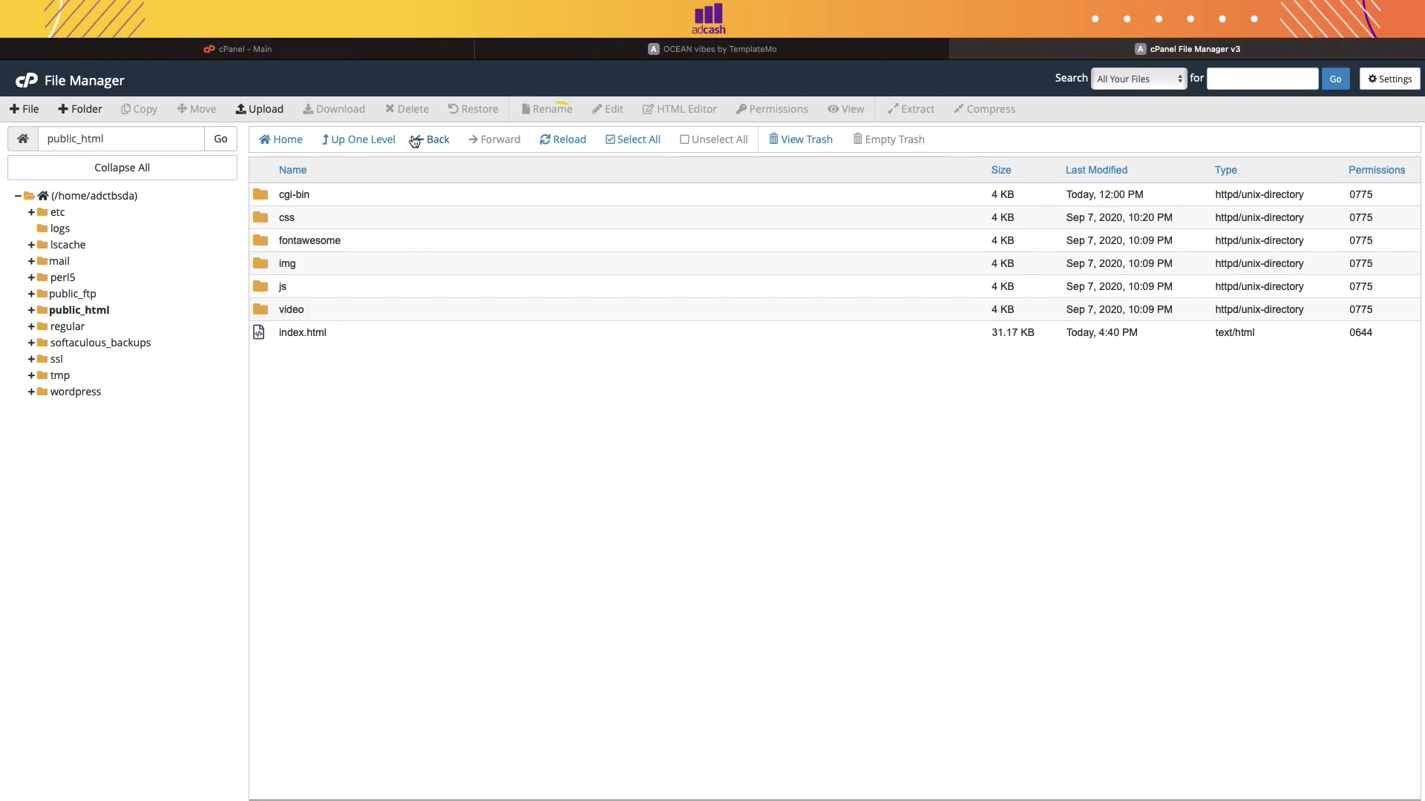
click(556, 143)
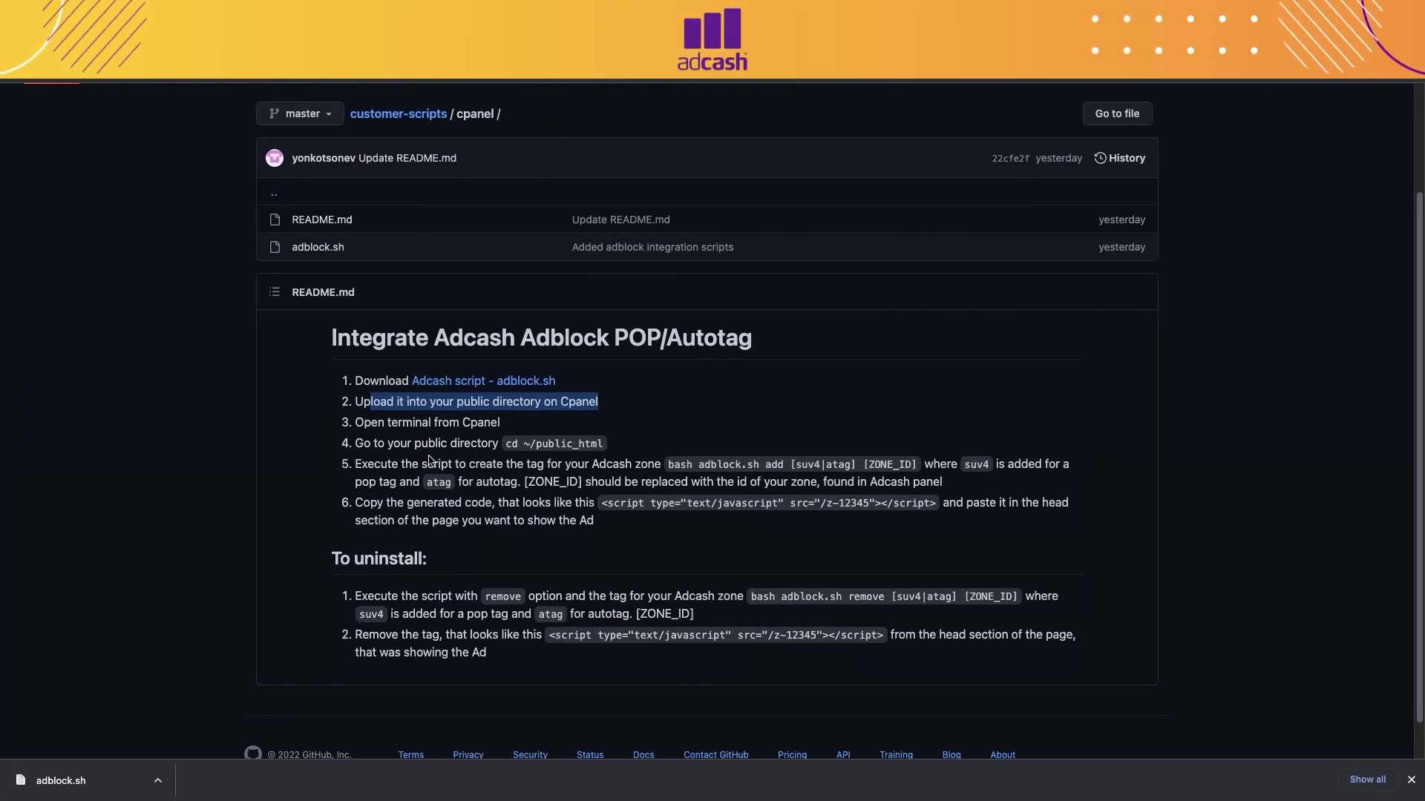
click(536, 423)
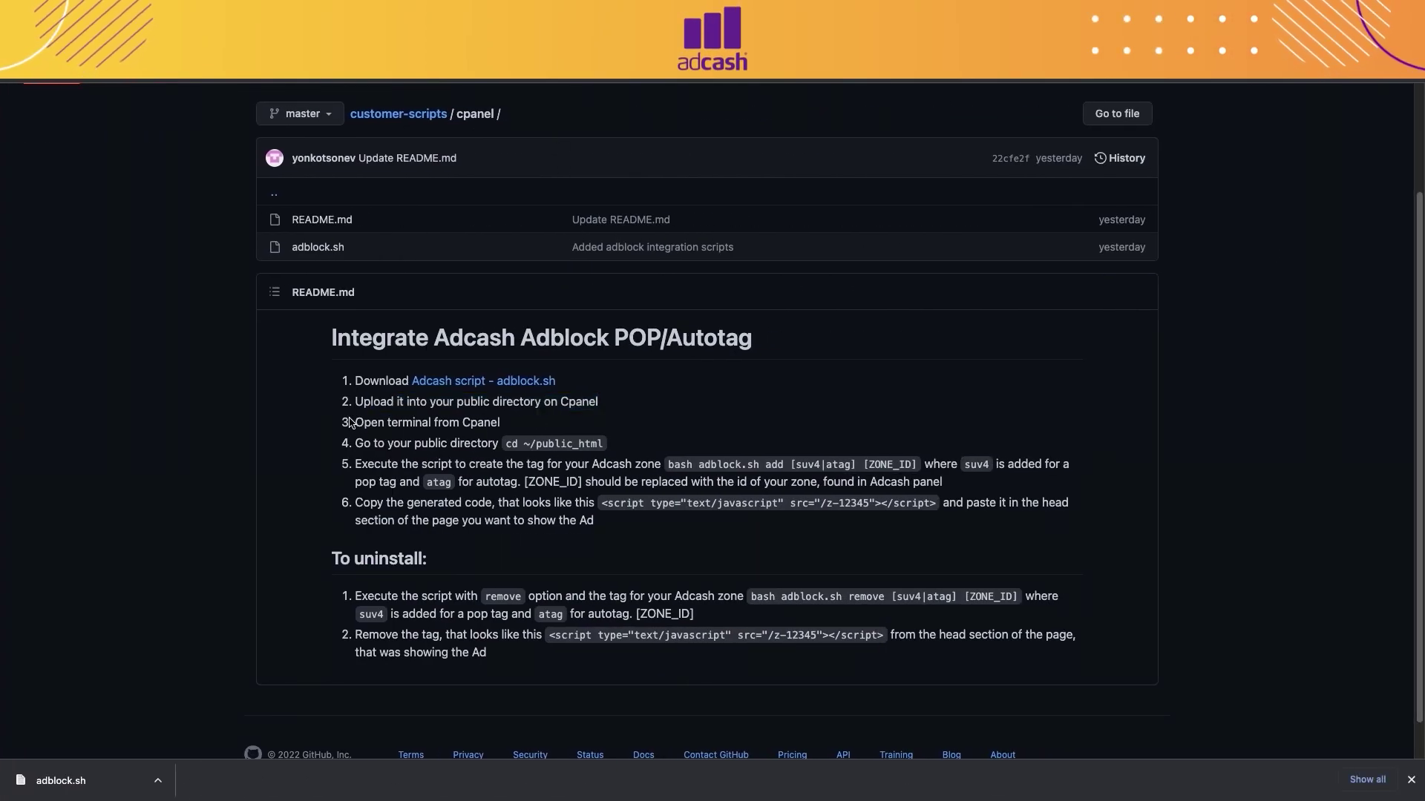
drag(355, 421, 501, 423)
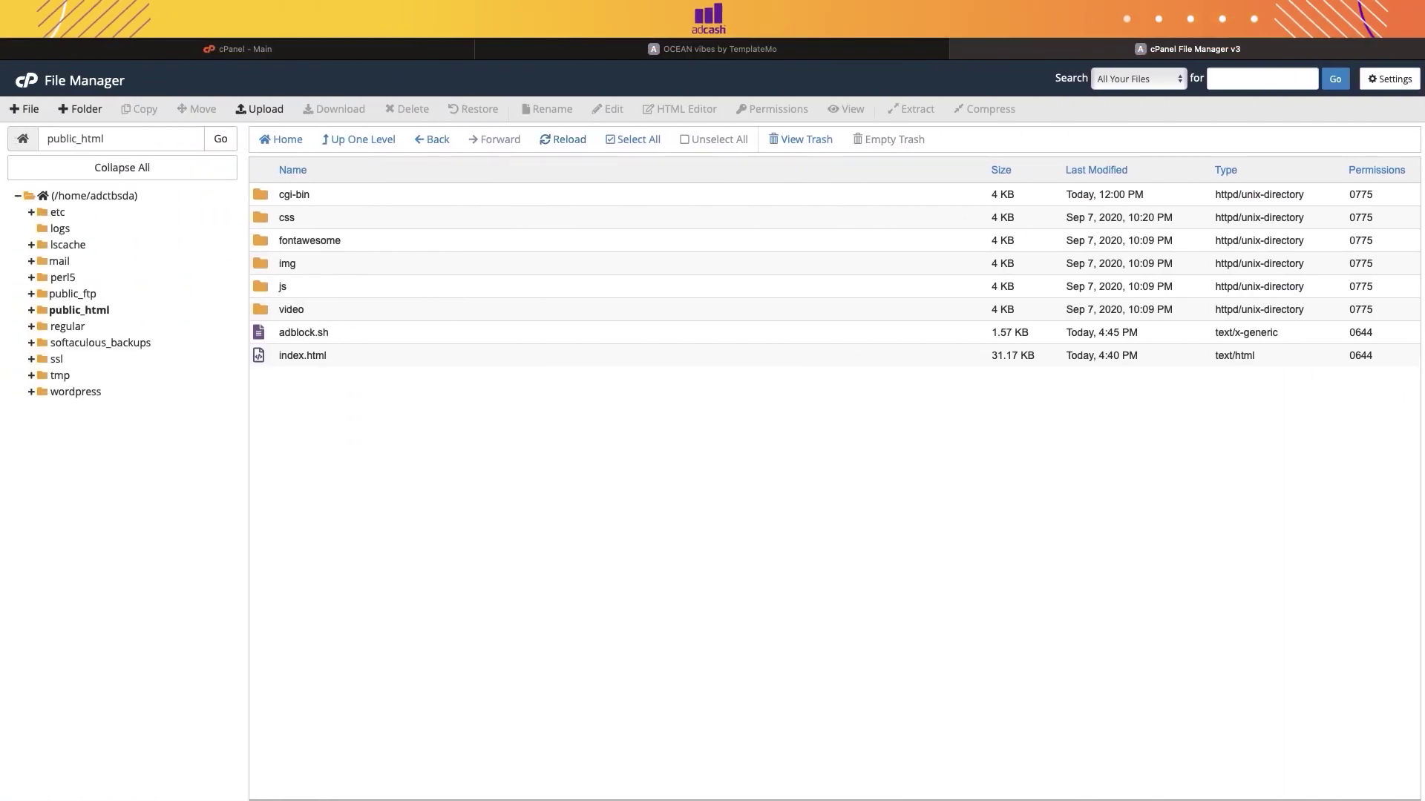
Enable SSH access under Manage Shell from the cPanel main dashboard
click(247, 49)
scroll(229, 125, up, 2)
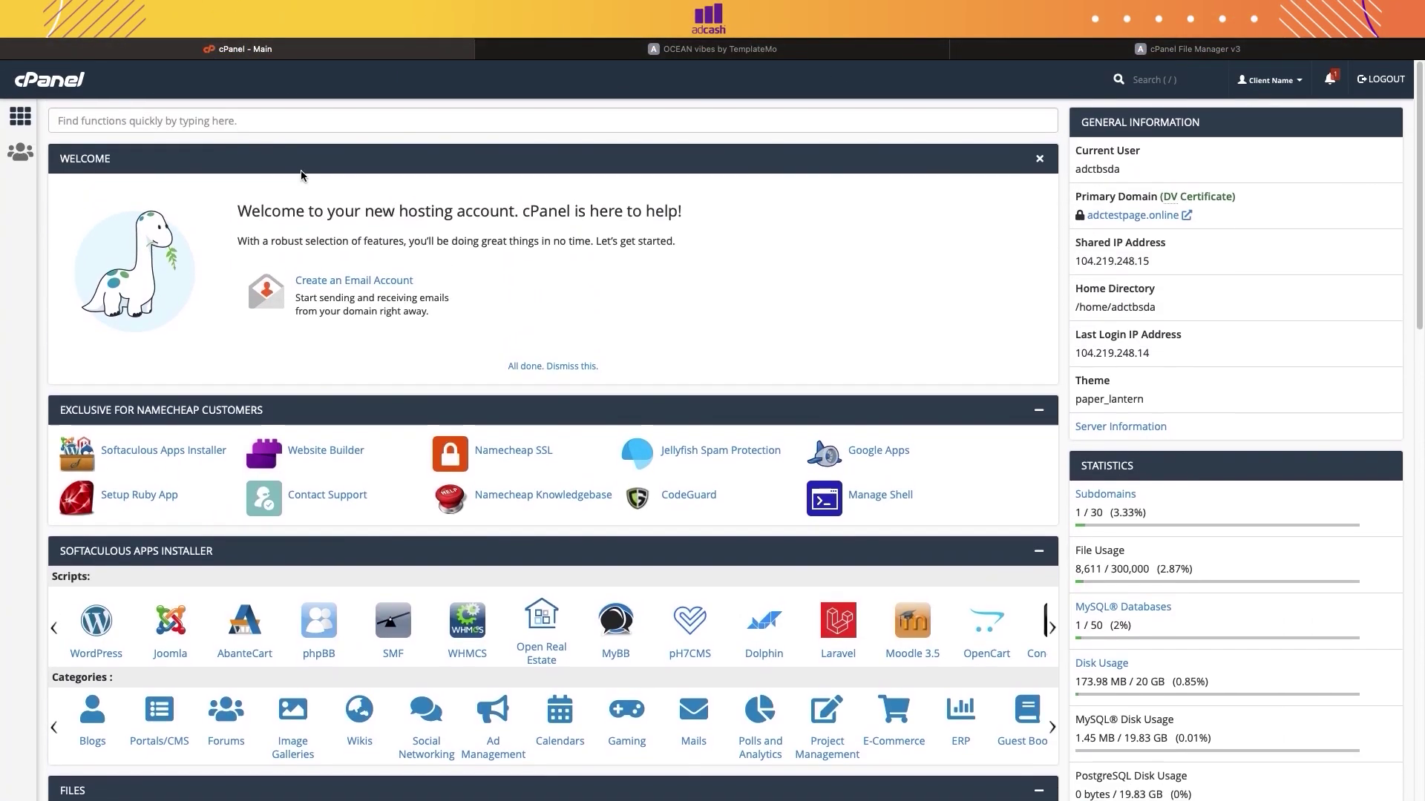
scroll(380, 292, down, 4)
scroll(380, 293, down, 4)
scroll(380, 292, down, 4)
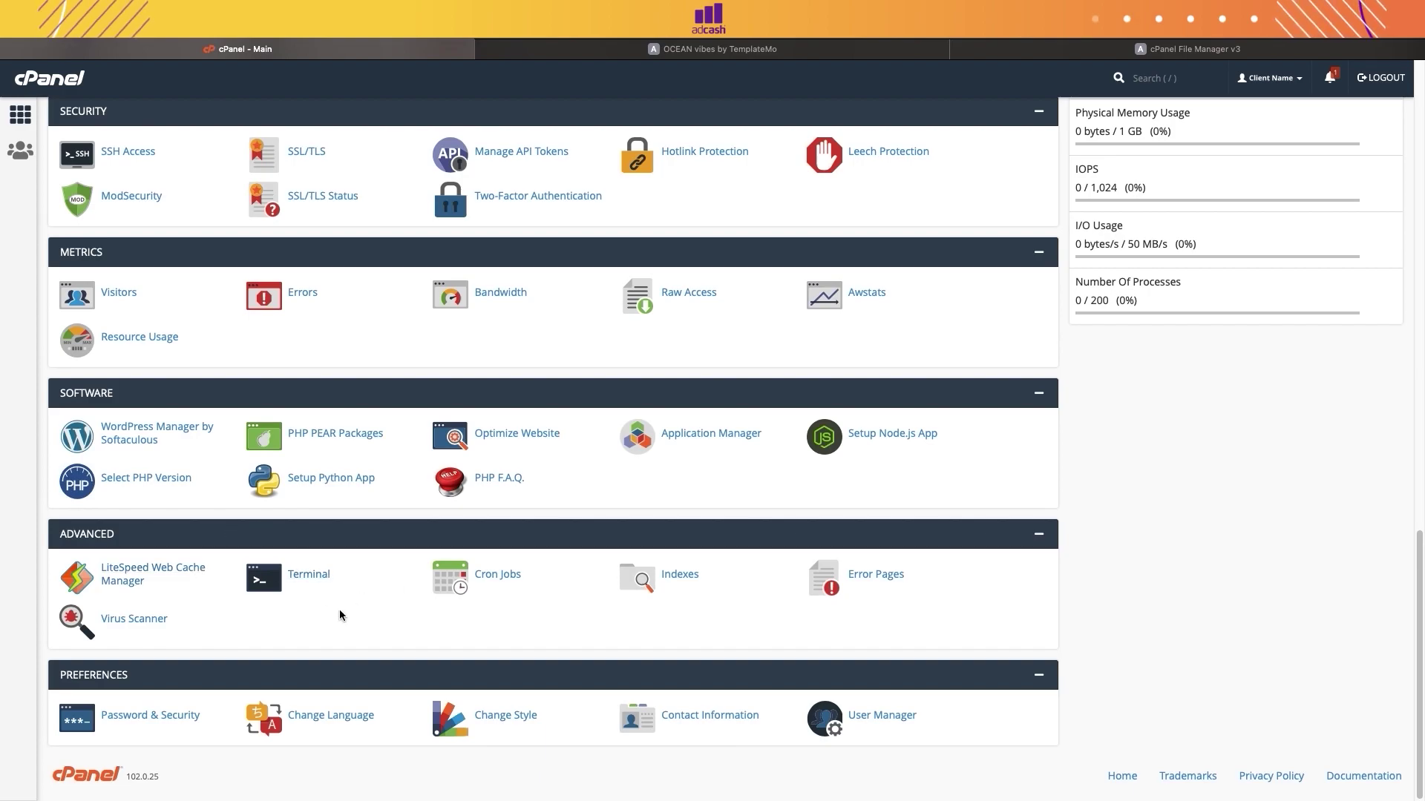
scroll(255, 570, up, 10)
click(863, 426)
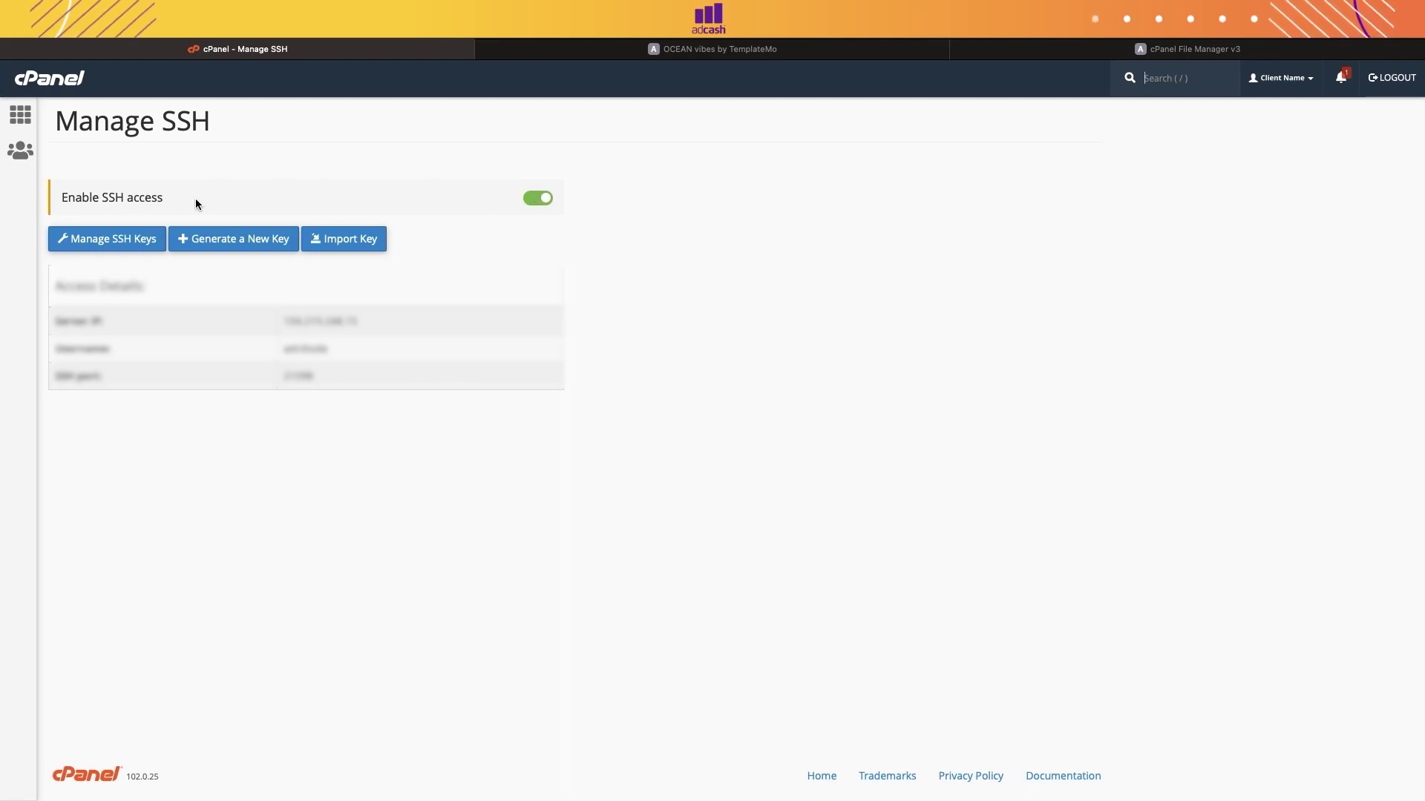
click(45, 83)
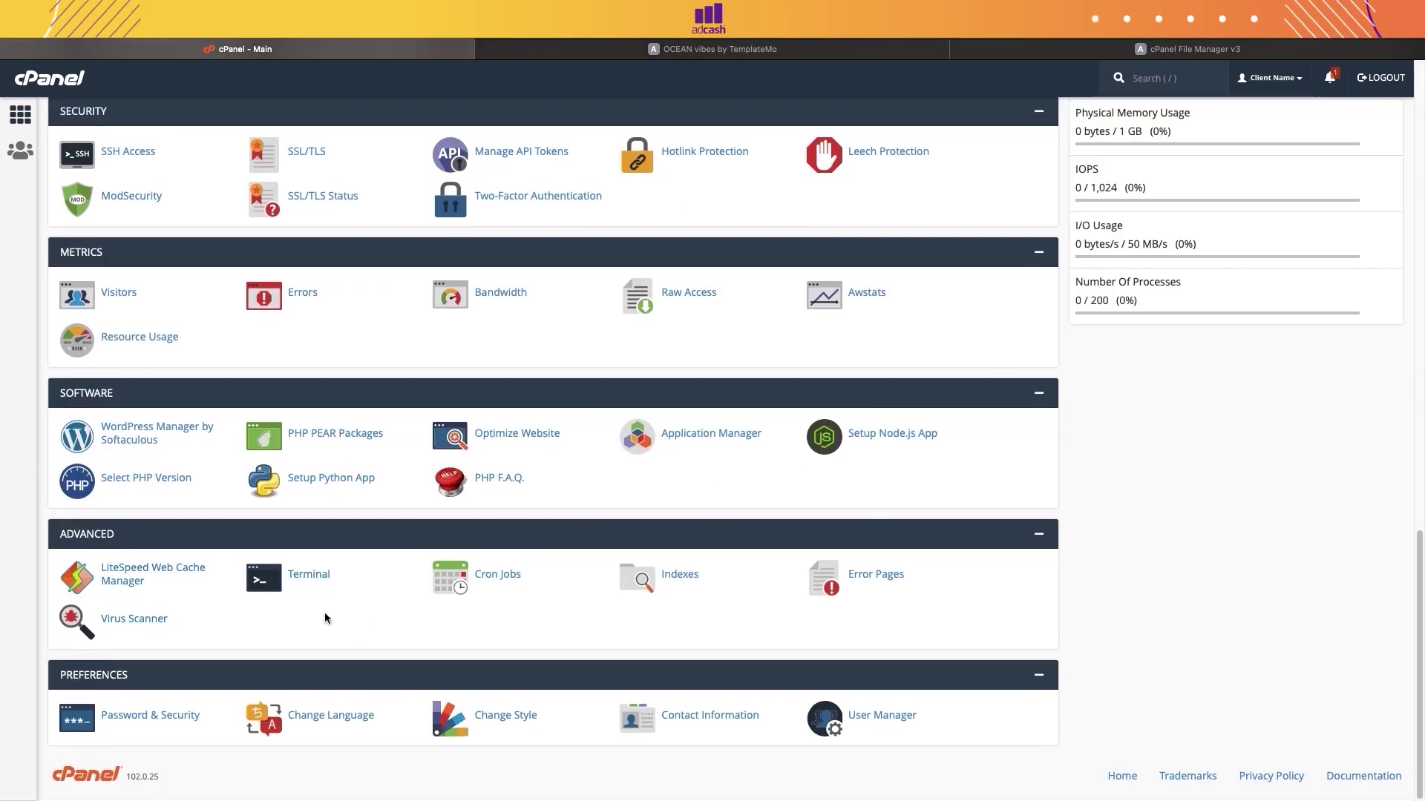
Open the Terminal, change into public_html and list its files
click(311, 575)
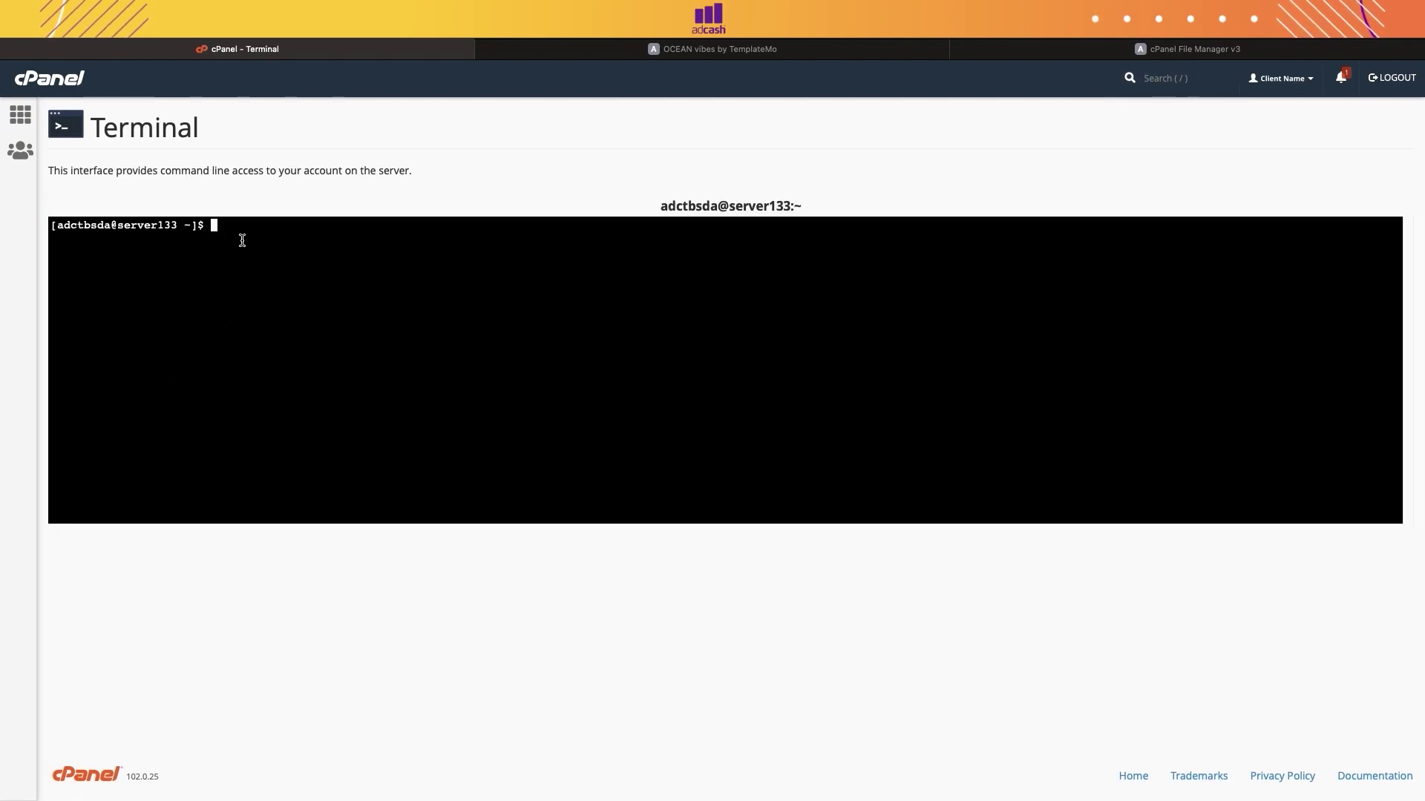
text(cd )
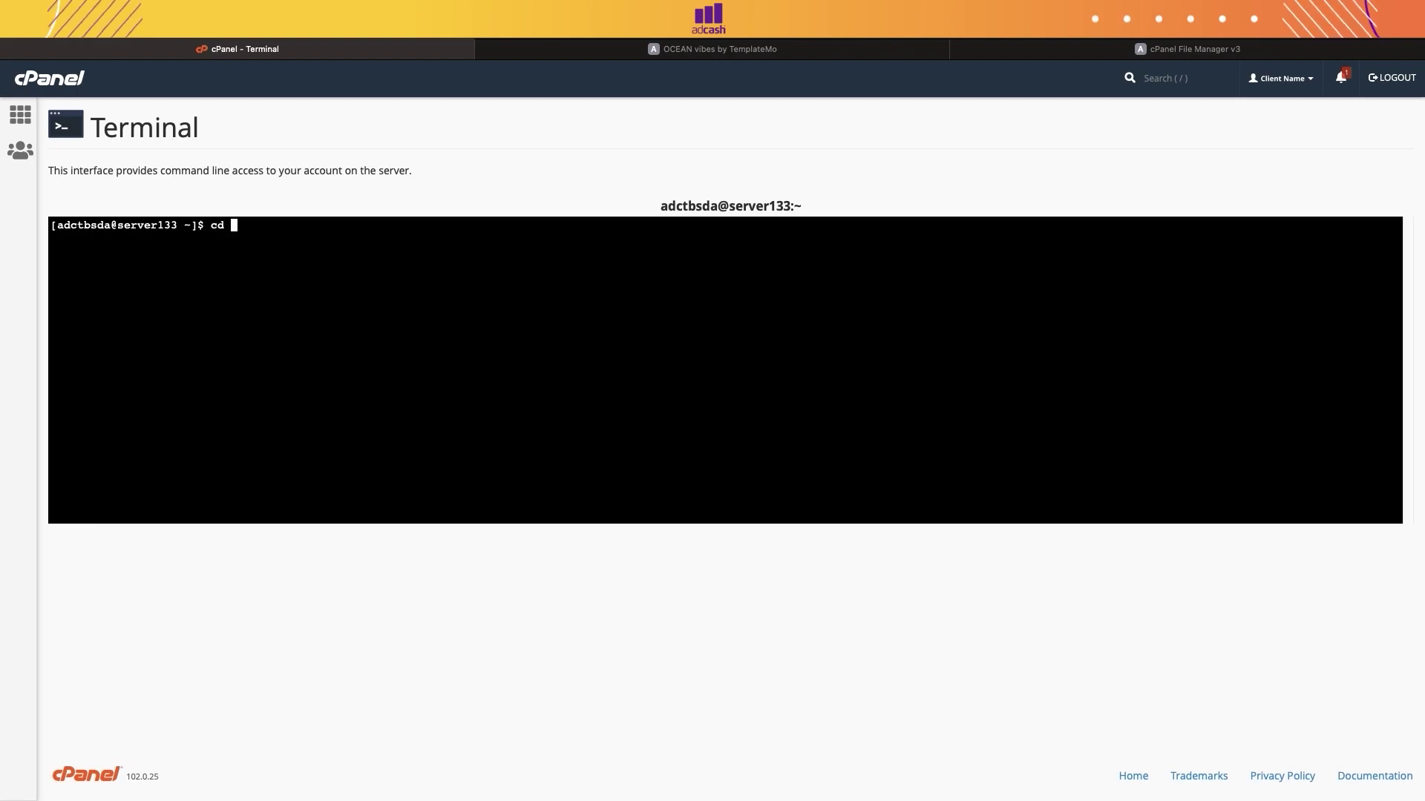
text(public_ht)
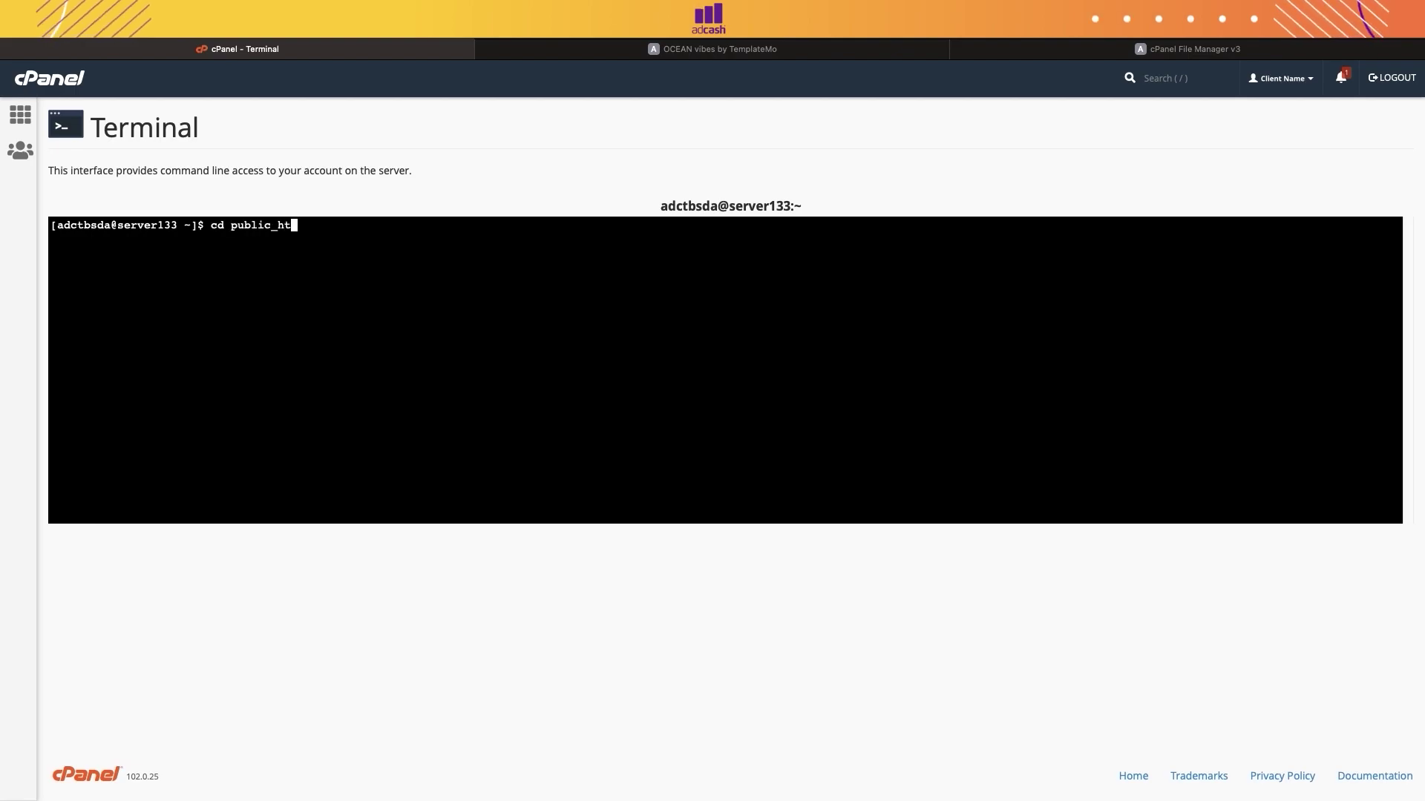
key(Tab)
key(Return)
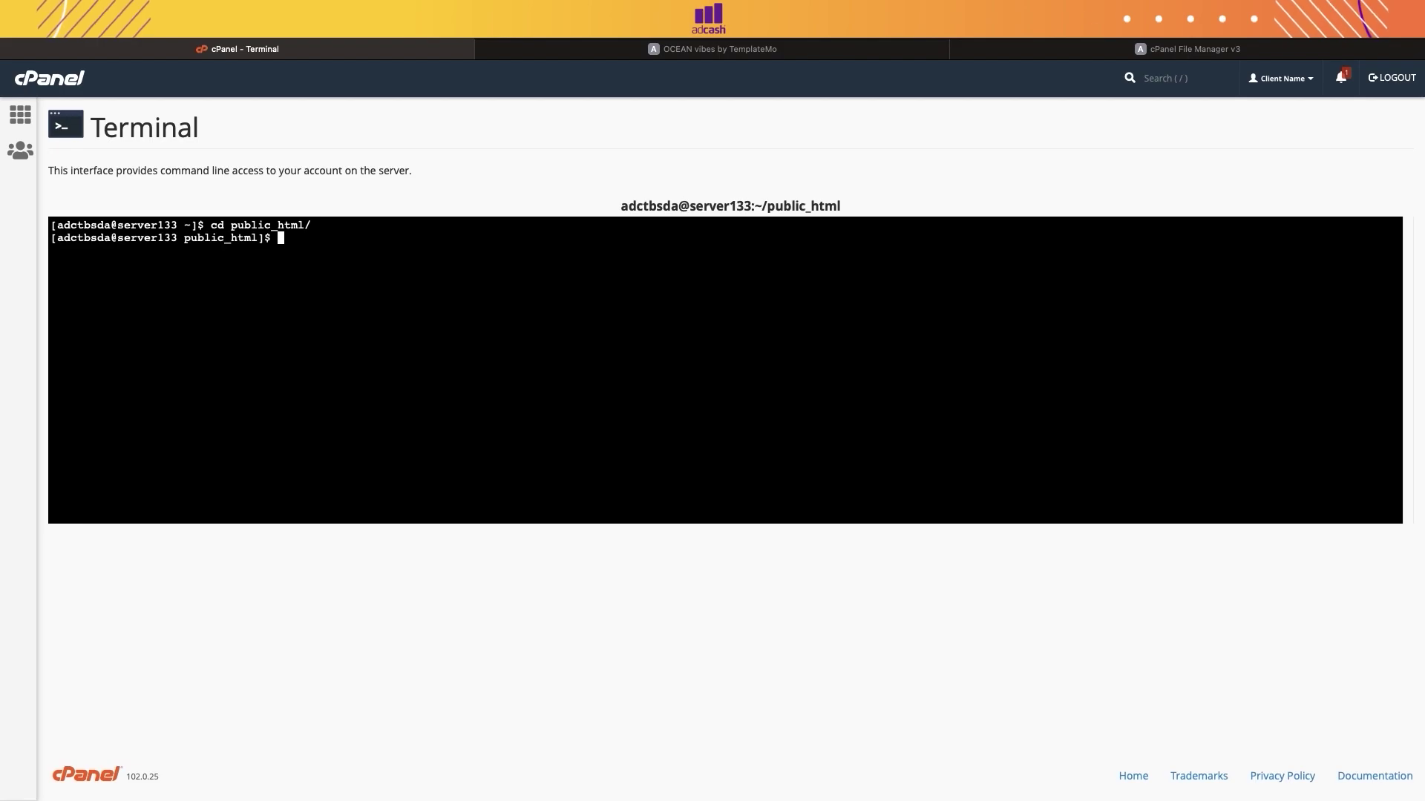
text(ls)
key(Return)
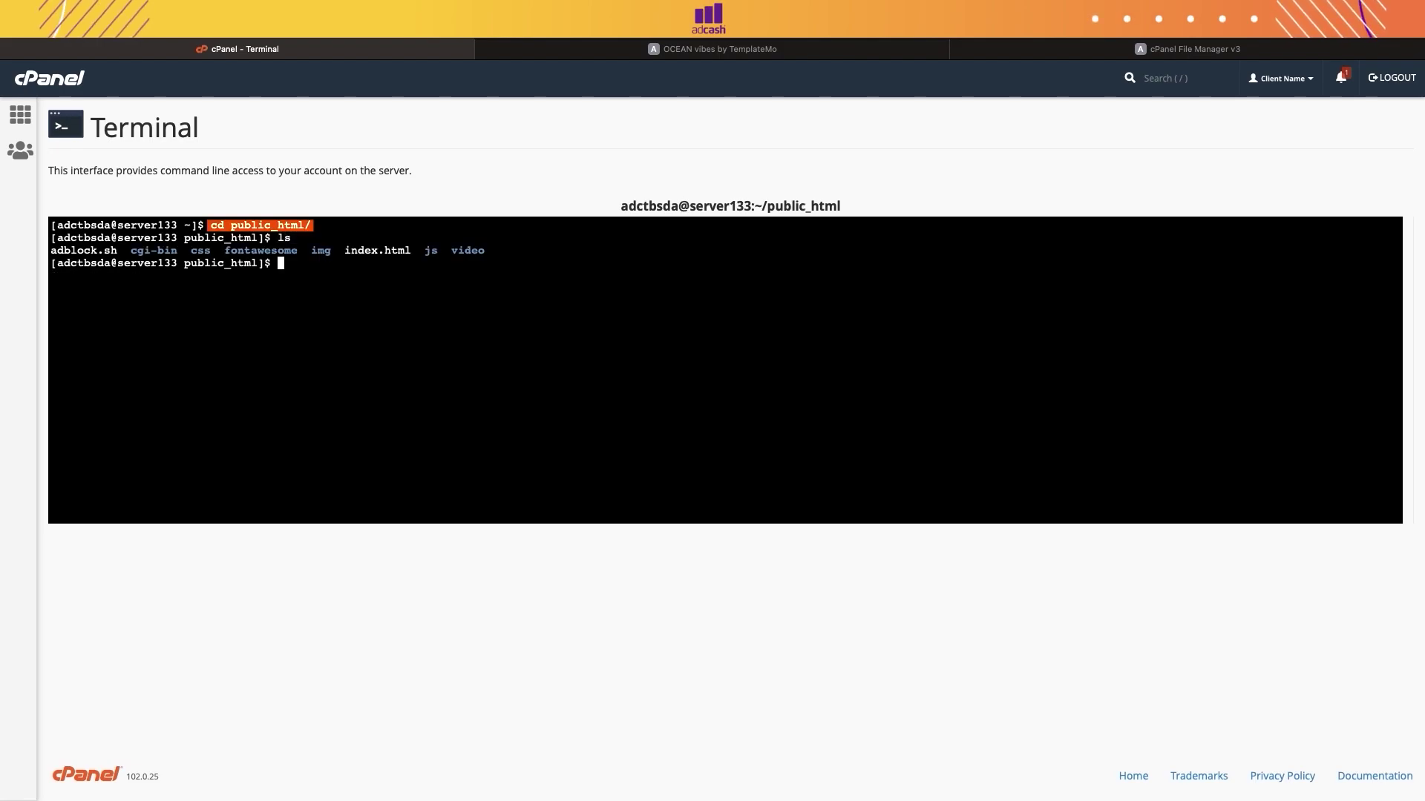
Begin the 'bash adblock.sh add' command, tab-completing the script name
drag(115, 248, 56, 248)
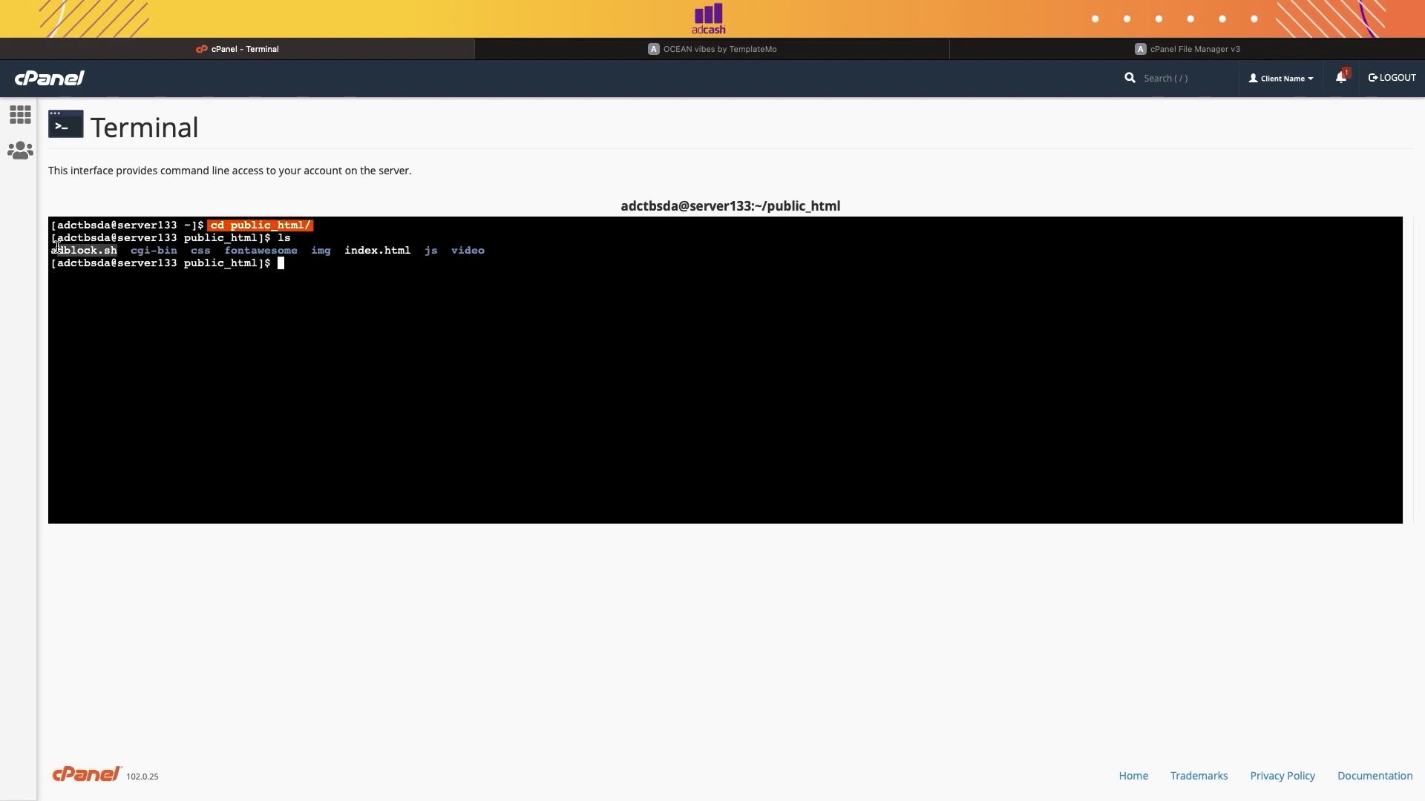
click(329, 279)
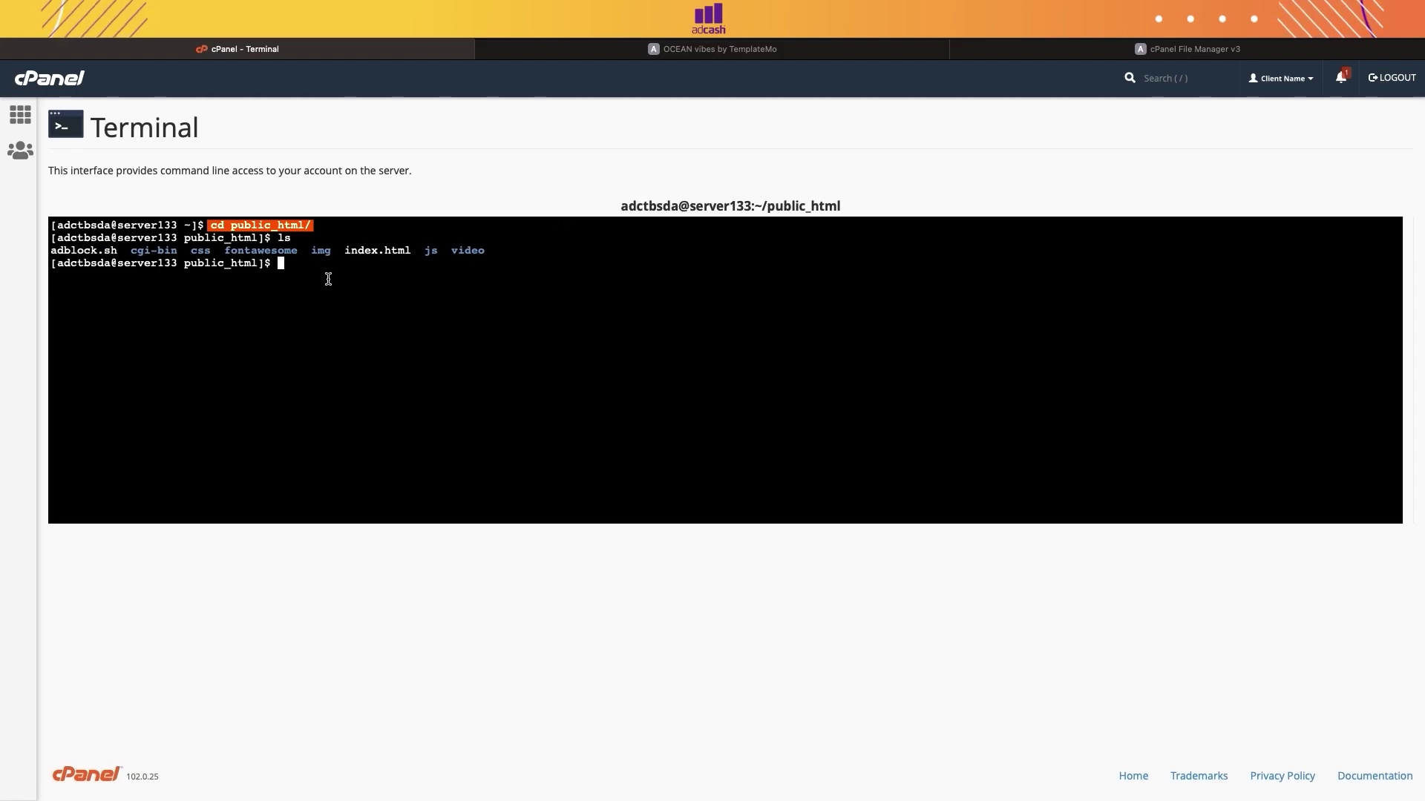
text(bash ad)
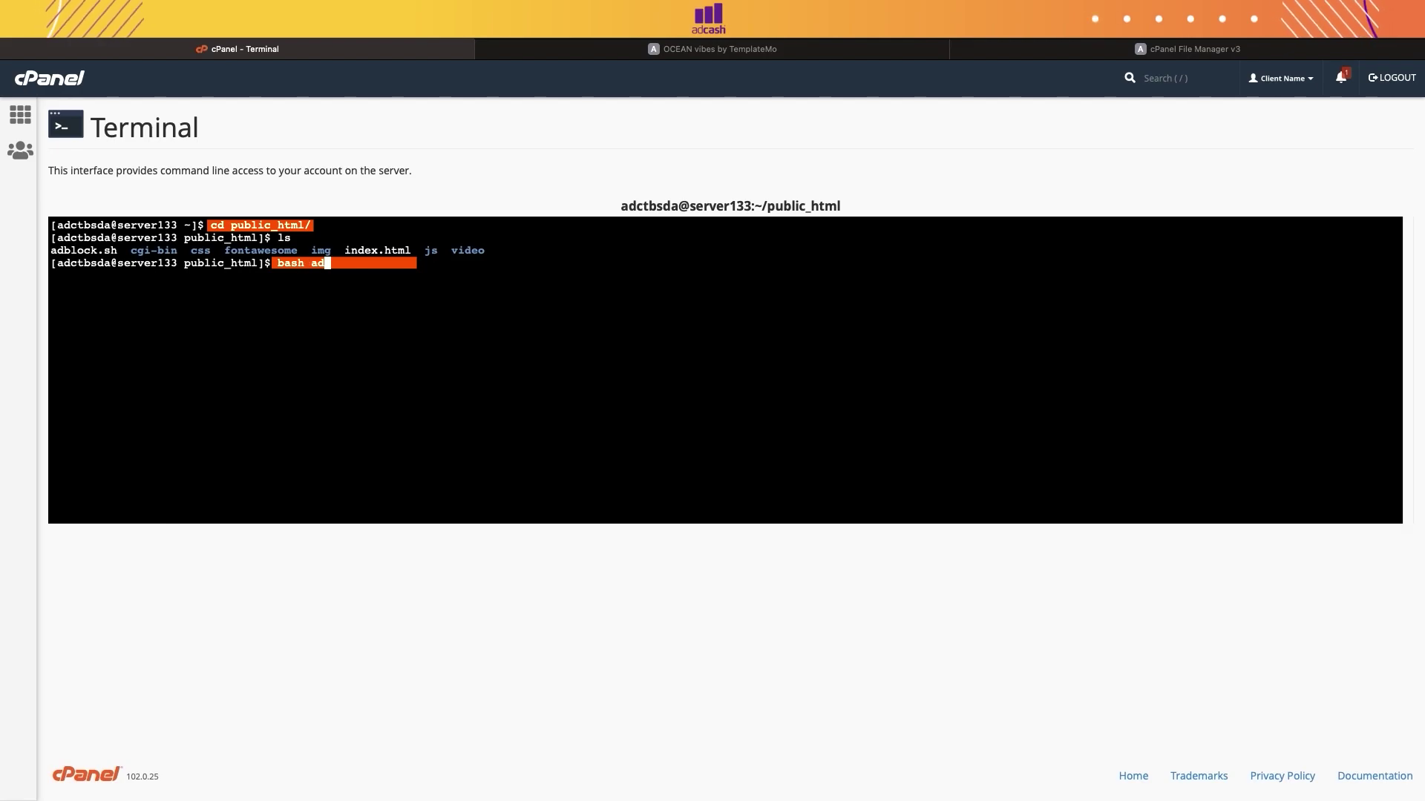
key(Tab)
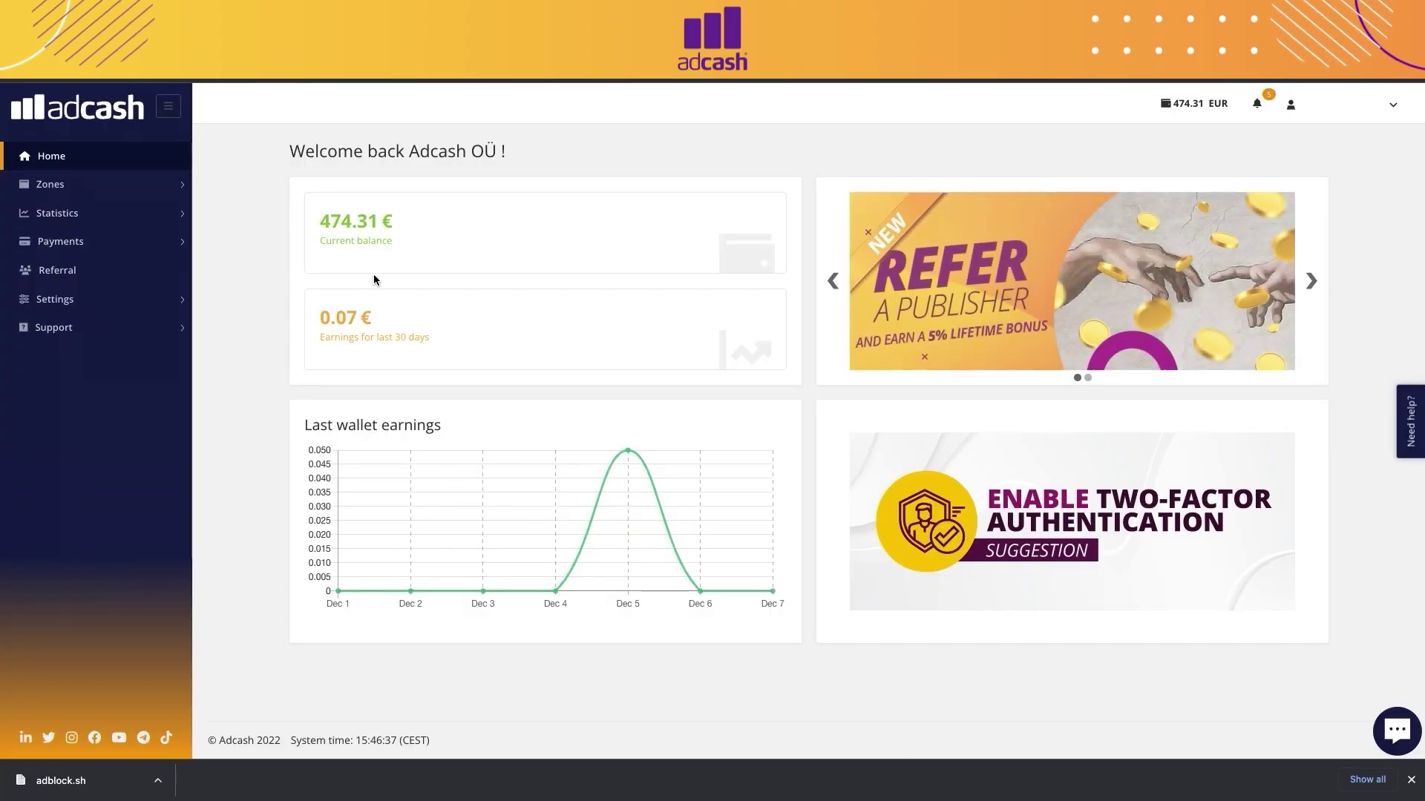
click(101, 193)
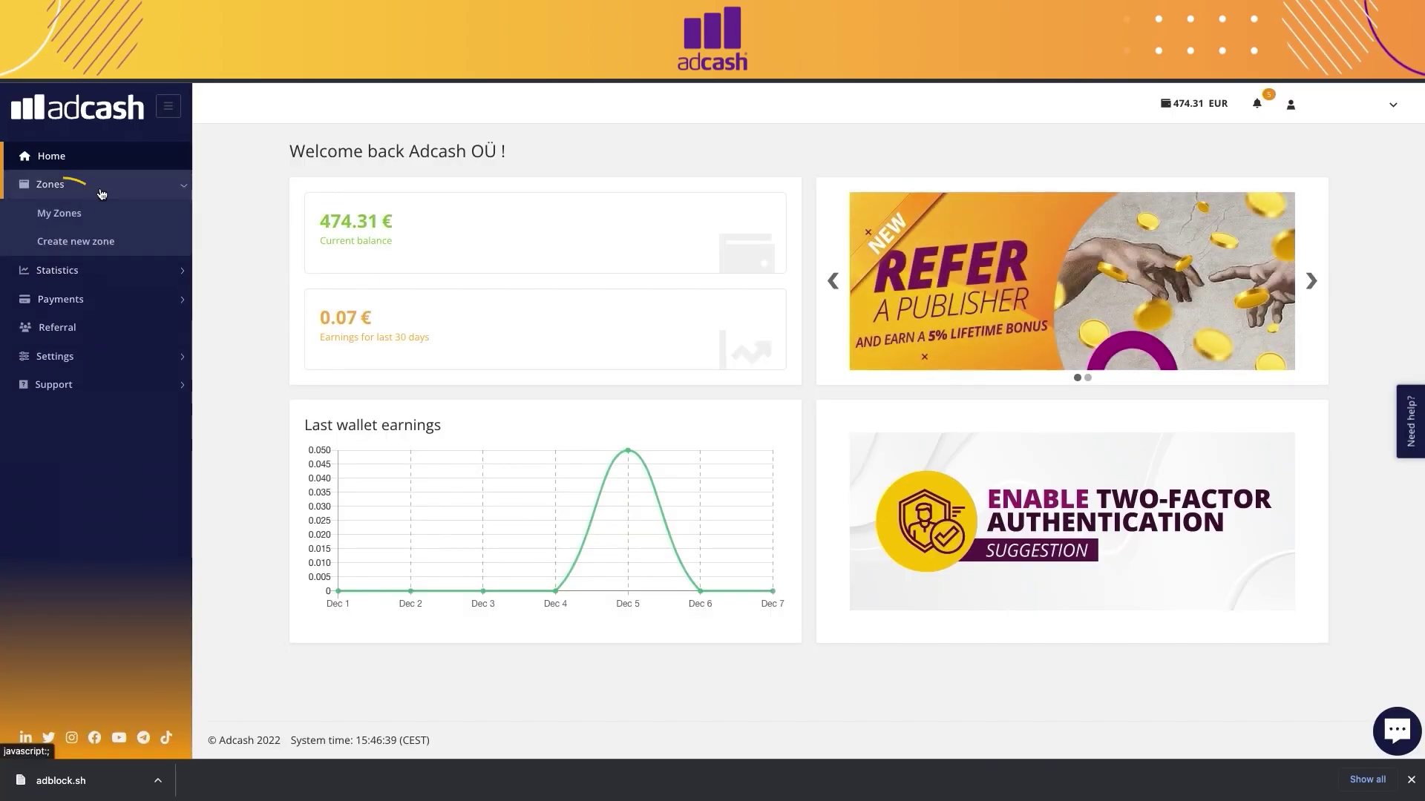
click(67, 213)
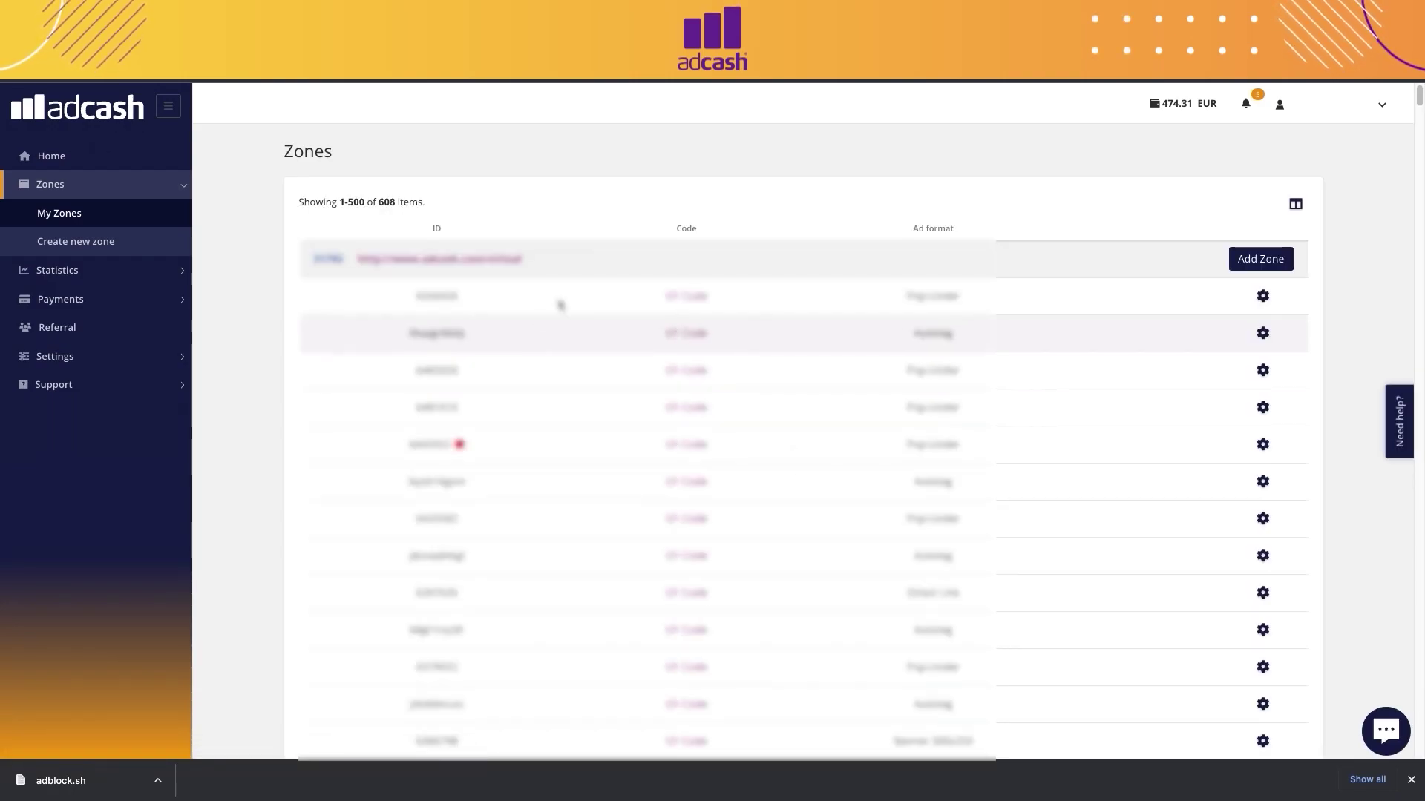
scroll(464, 388, down, 5)
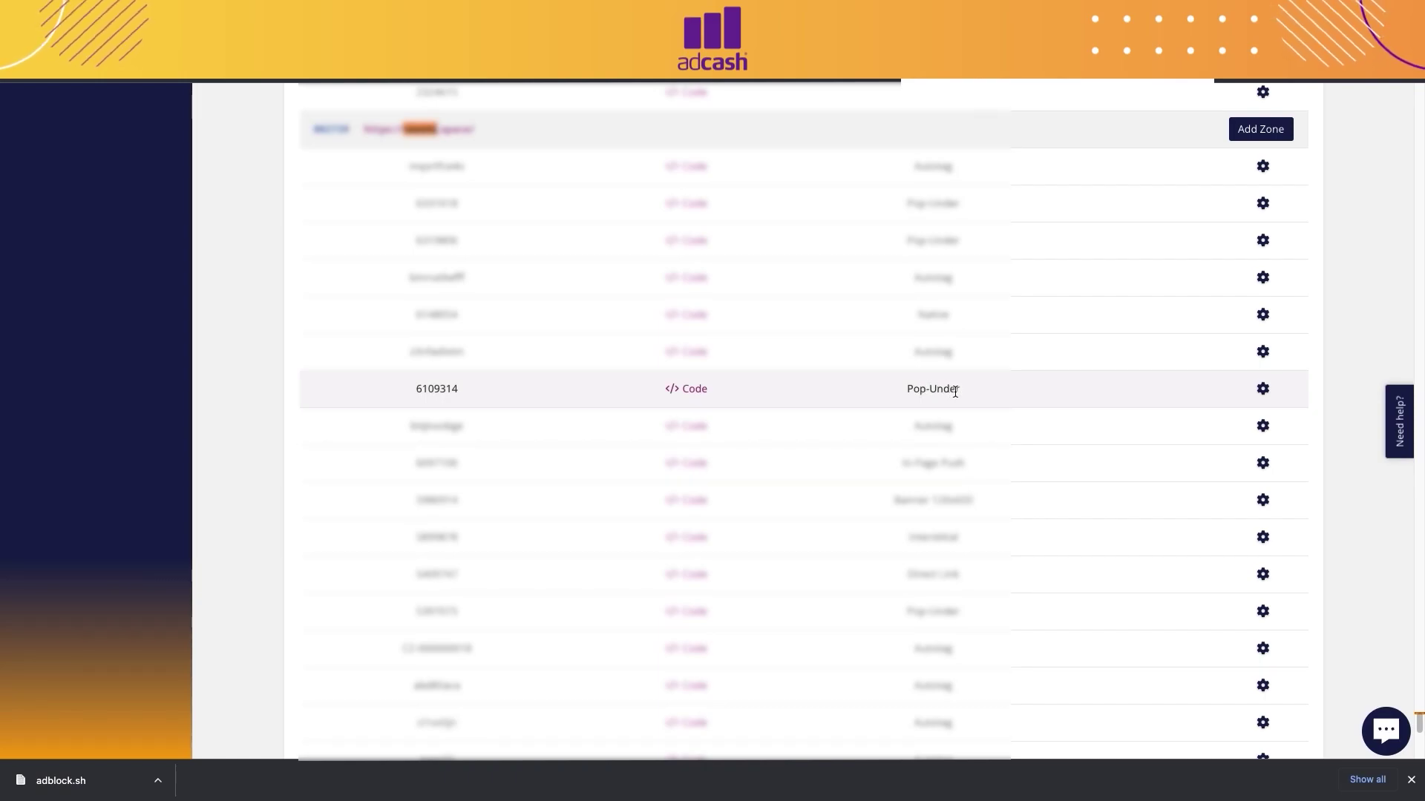
drag(962, 388, 908, 389)
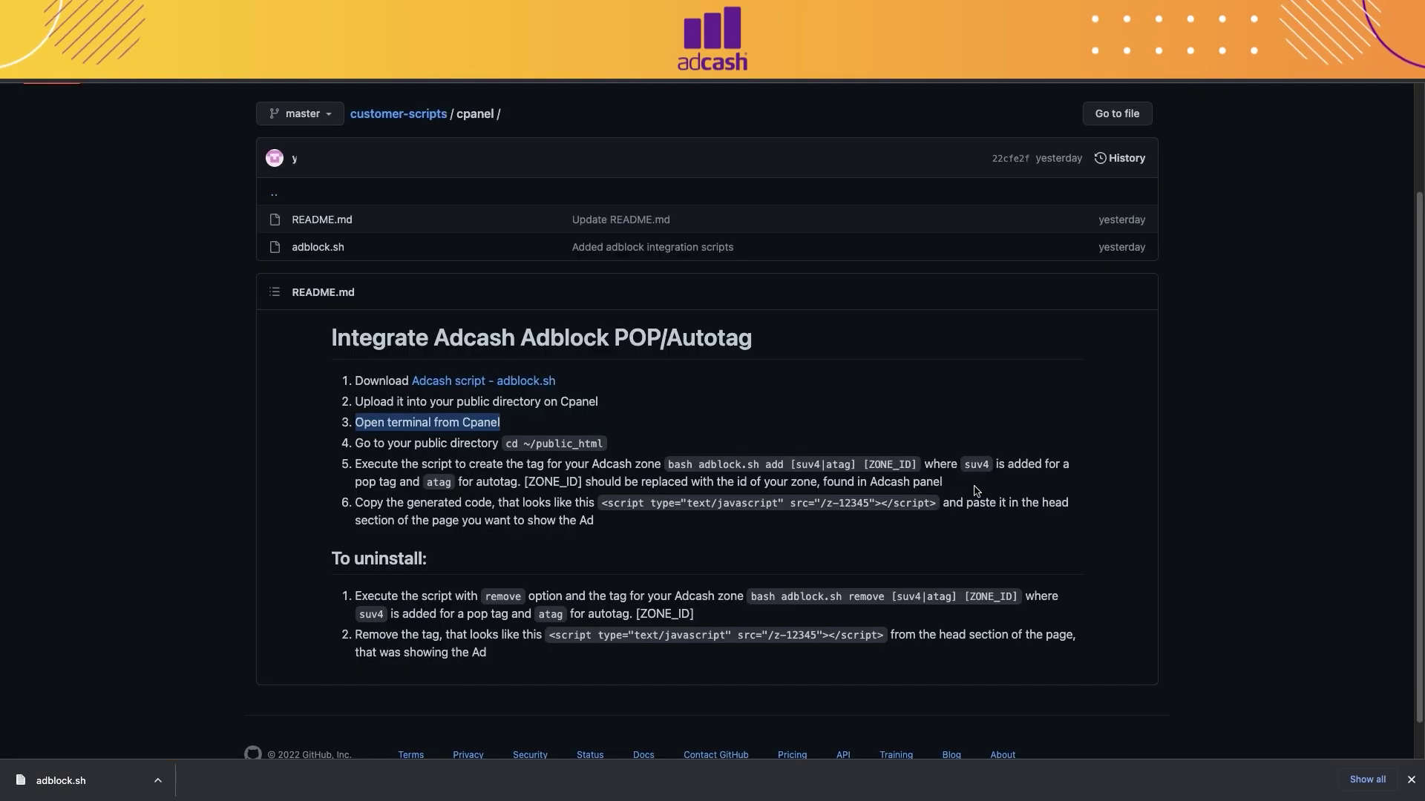
click(974, 490)
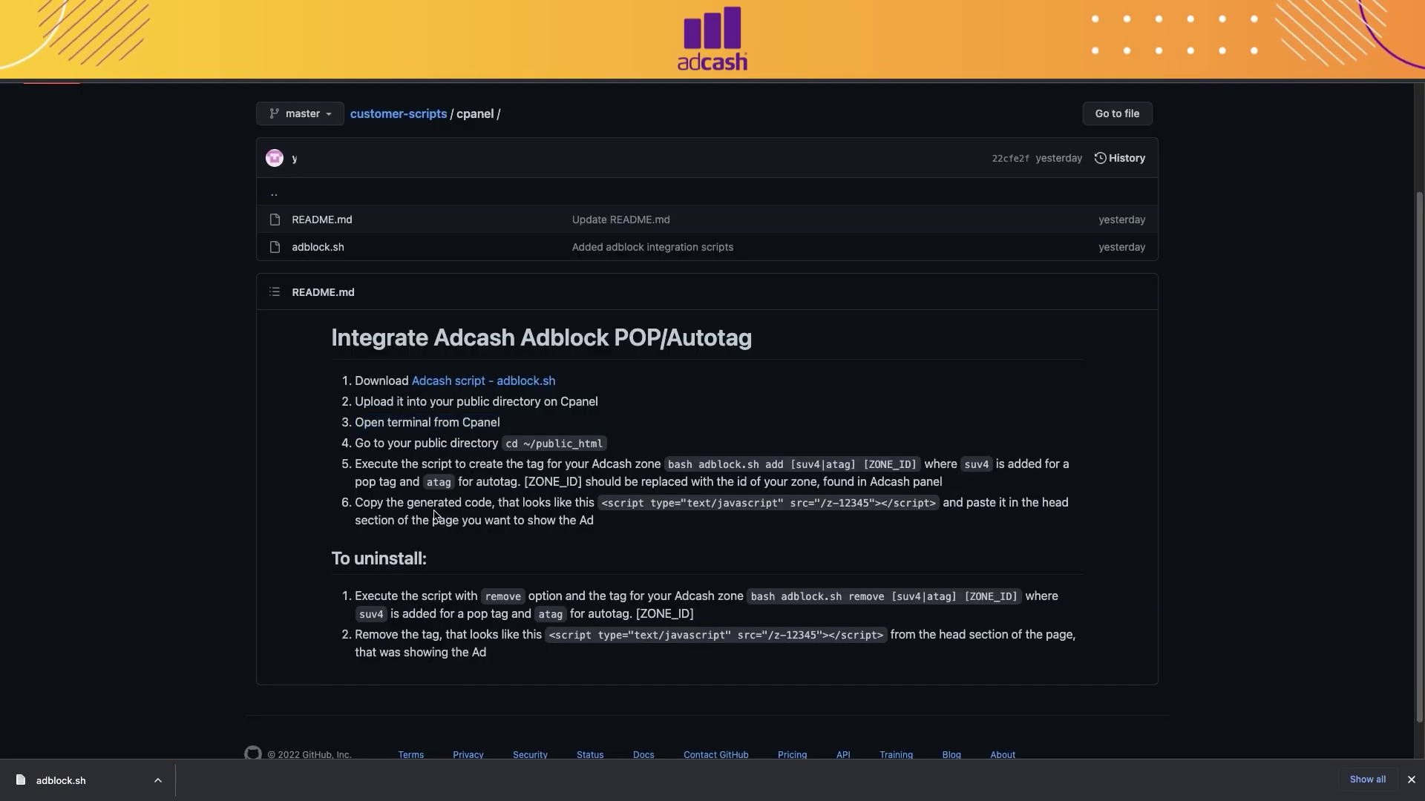
double_click(974, 466)
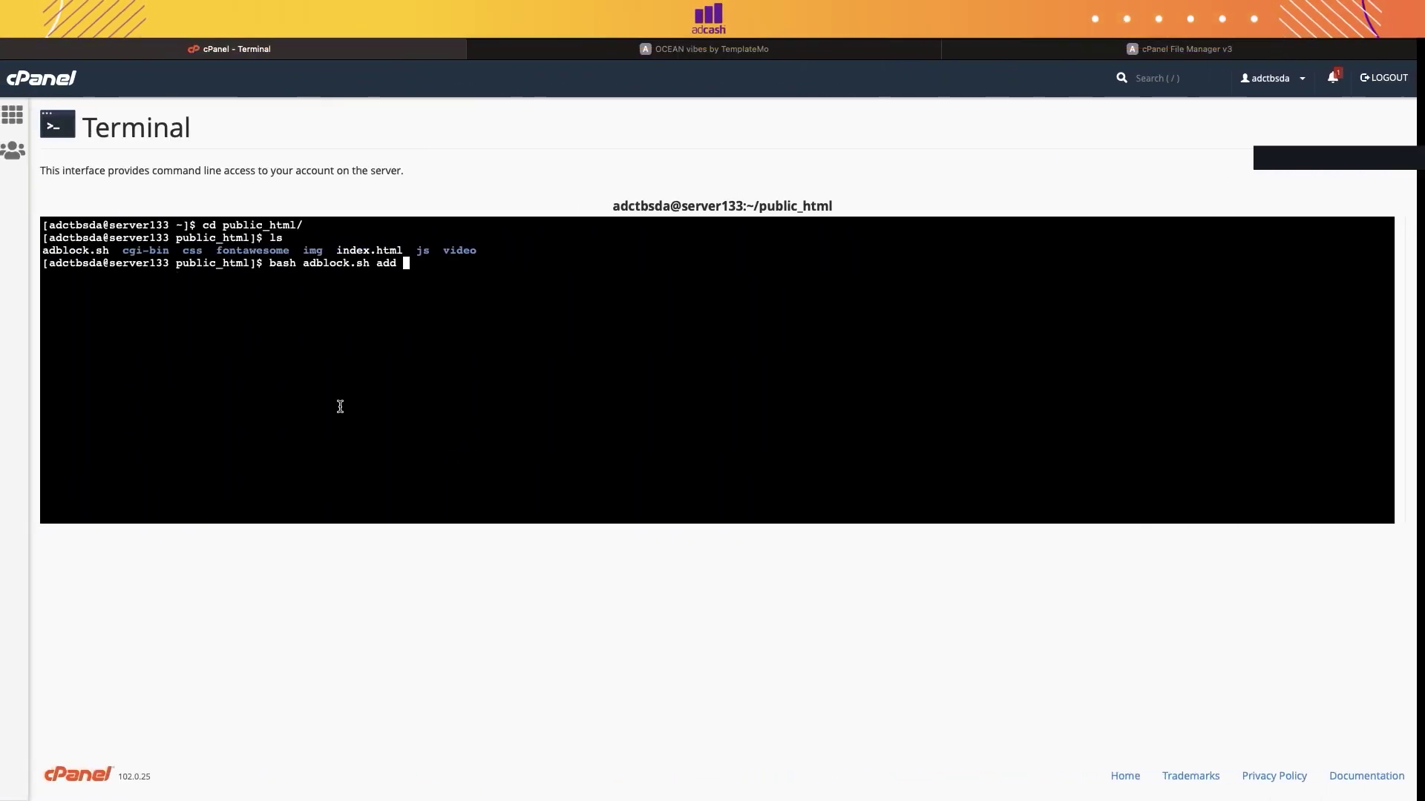
text(suv4)
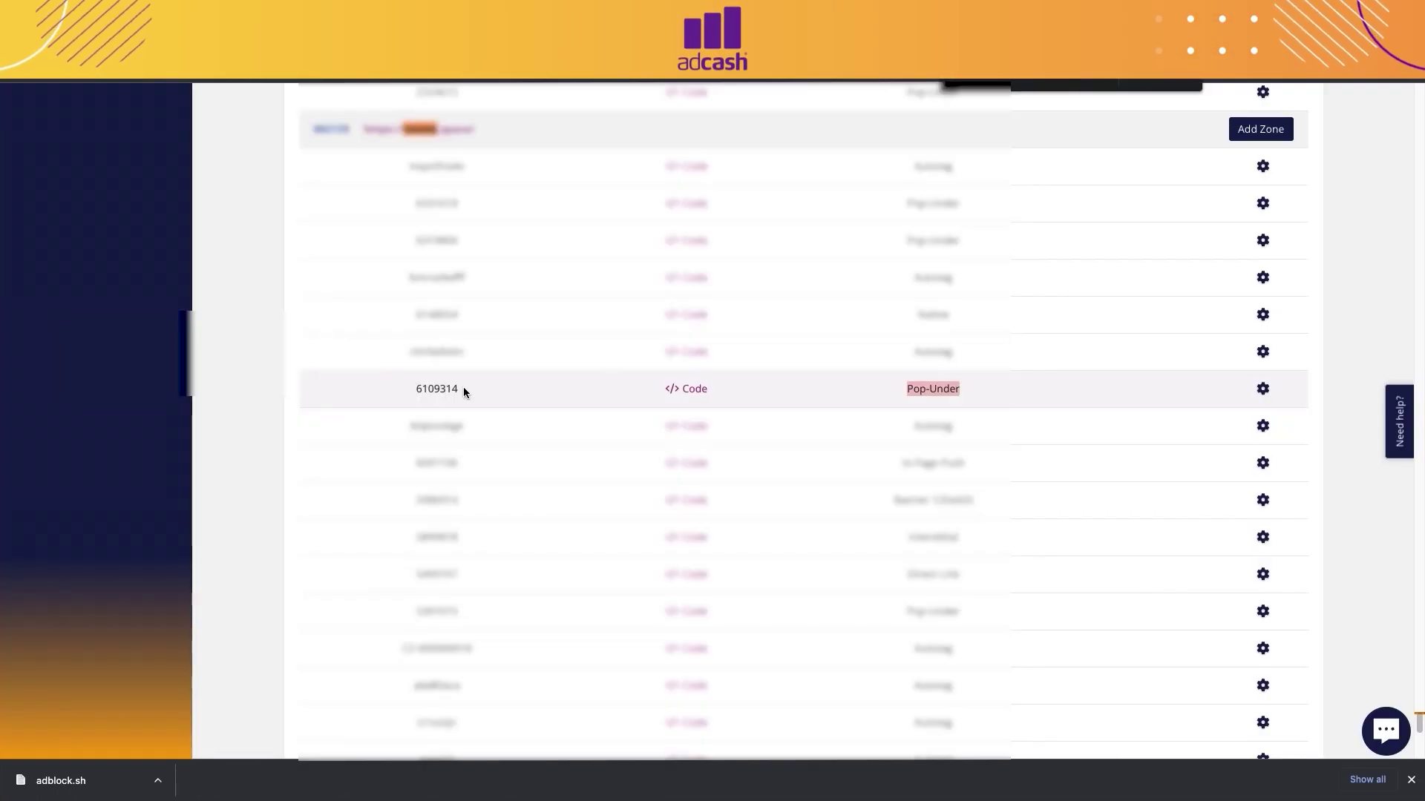
Run 'bash adblock.sh add suv4 6109314' and select the printed <script> tag
drag(463, 387, 417, 387)
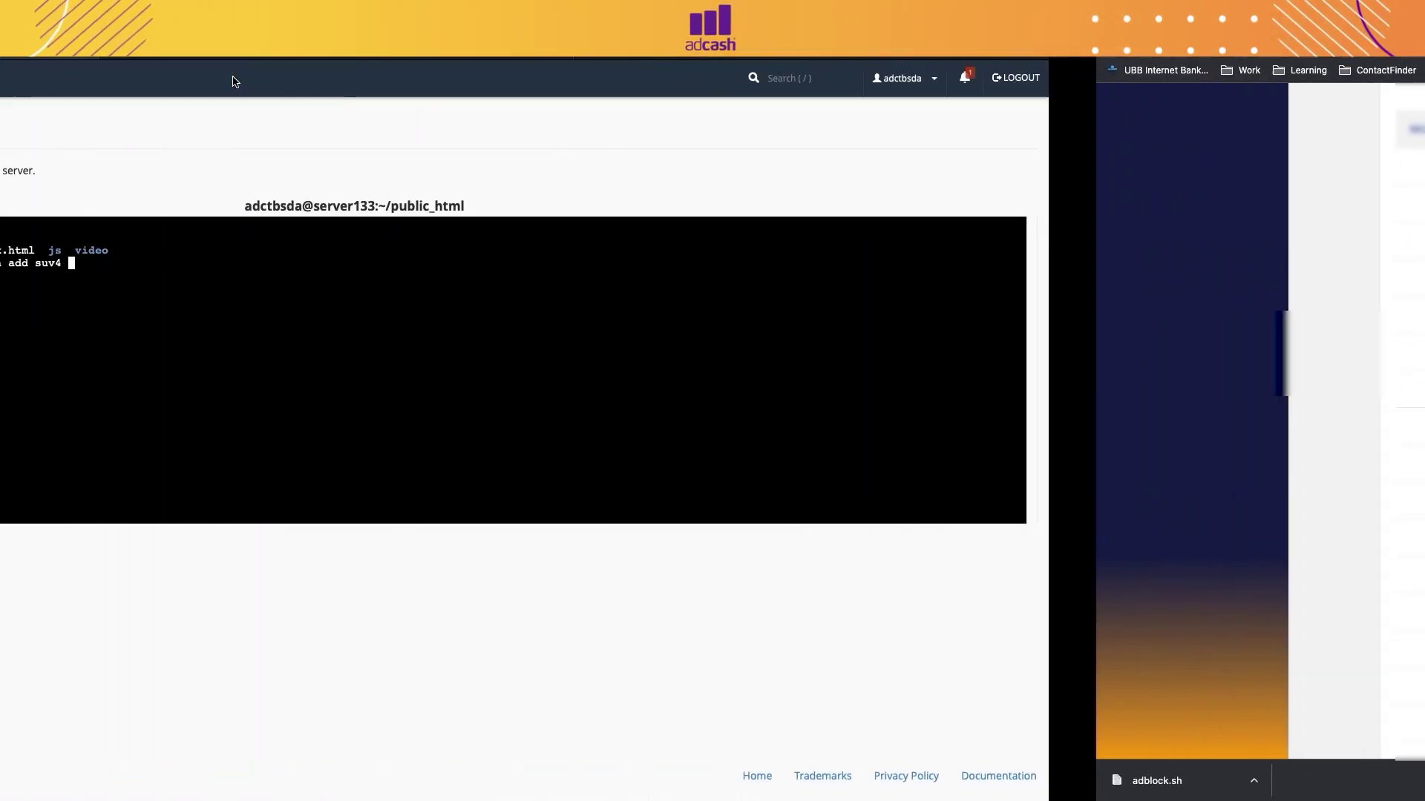
text(6109314)
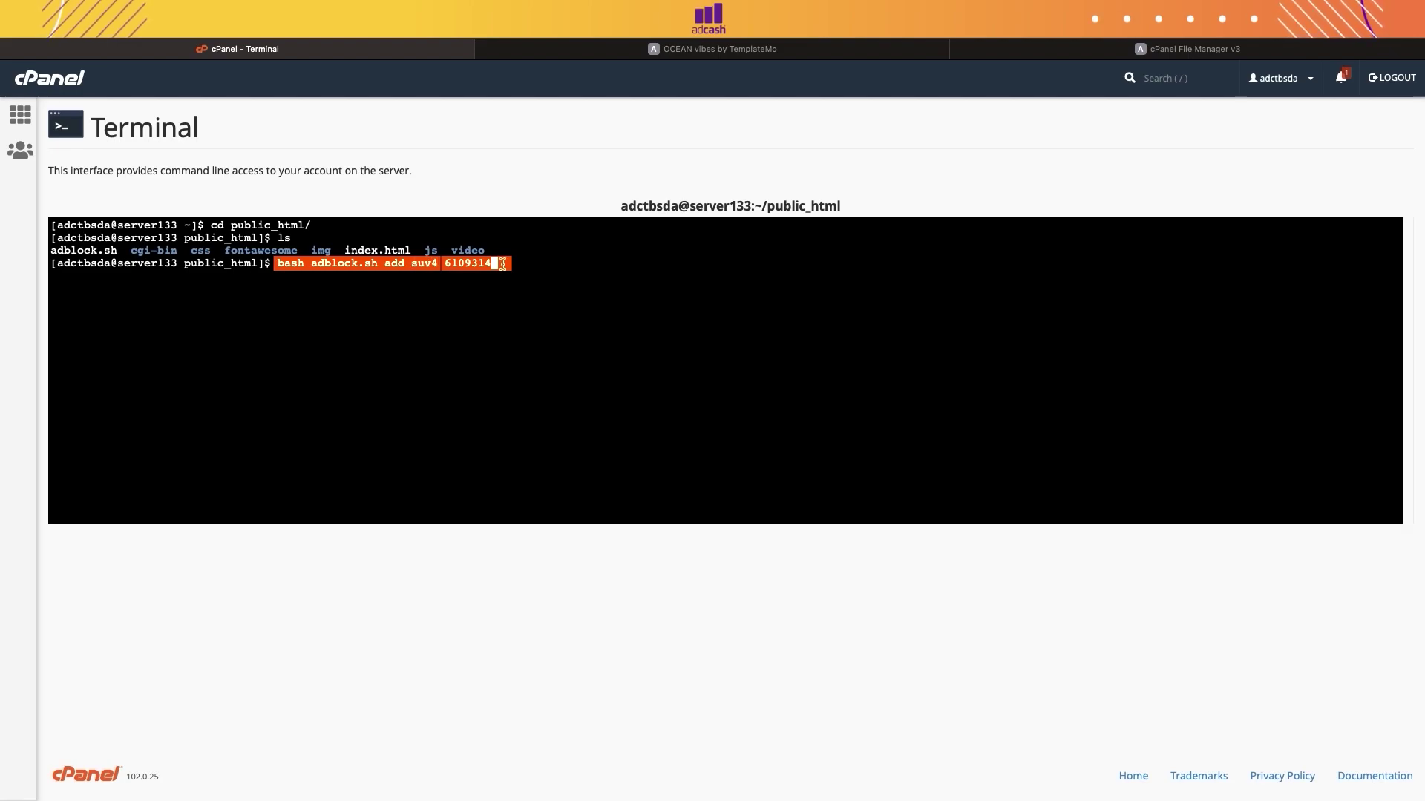
key(Return)
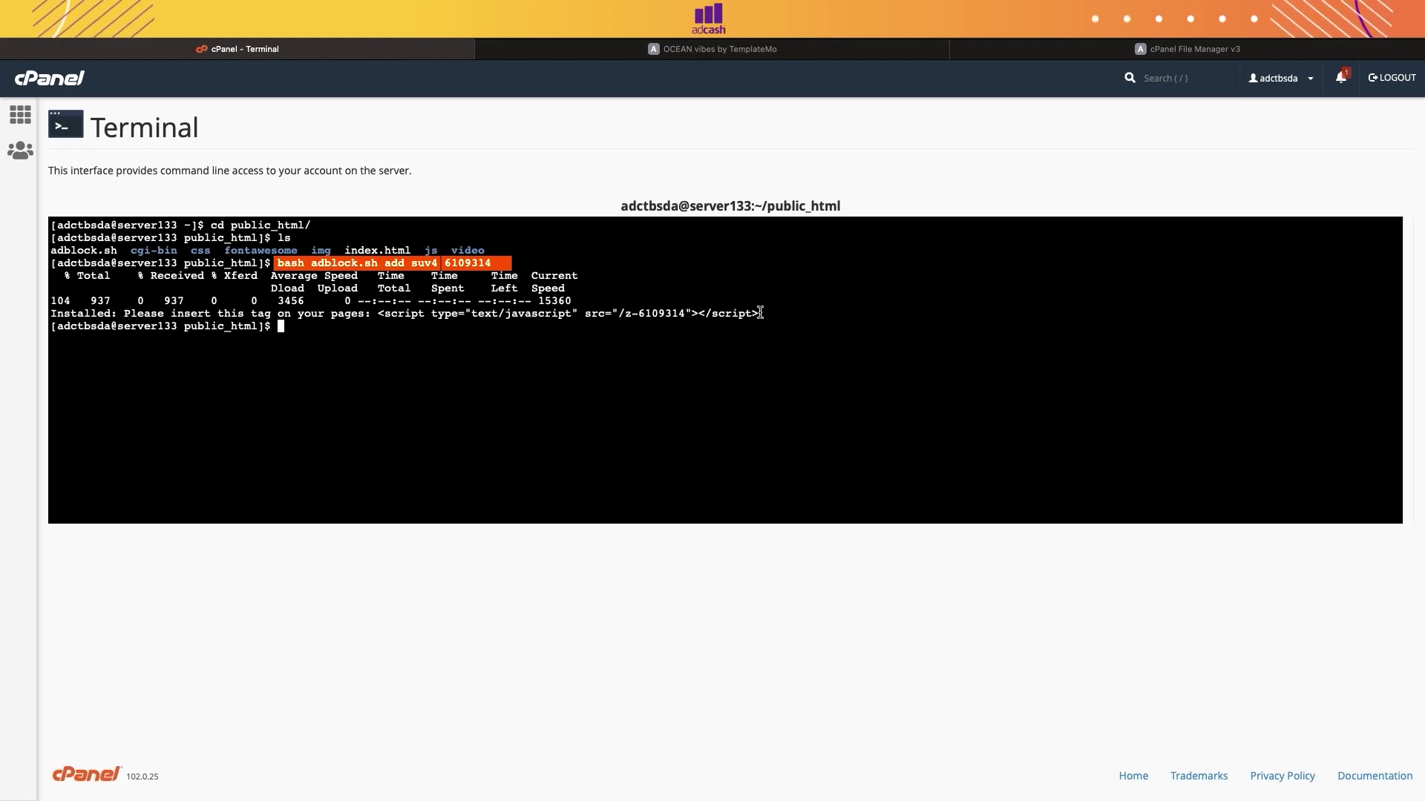
drag(761, 312, 377, 316)
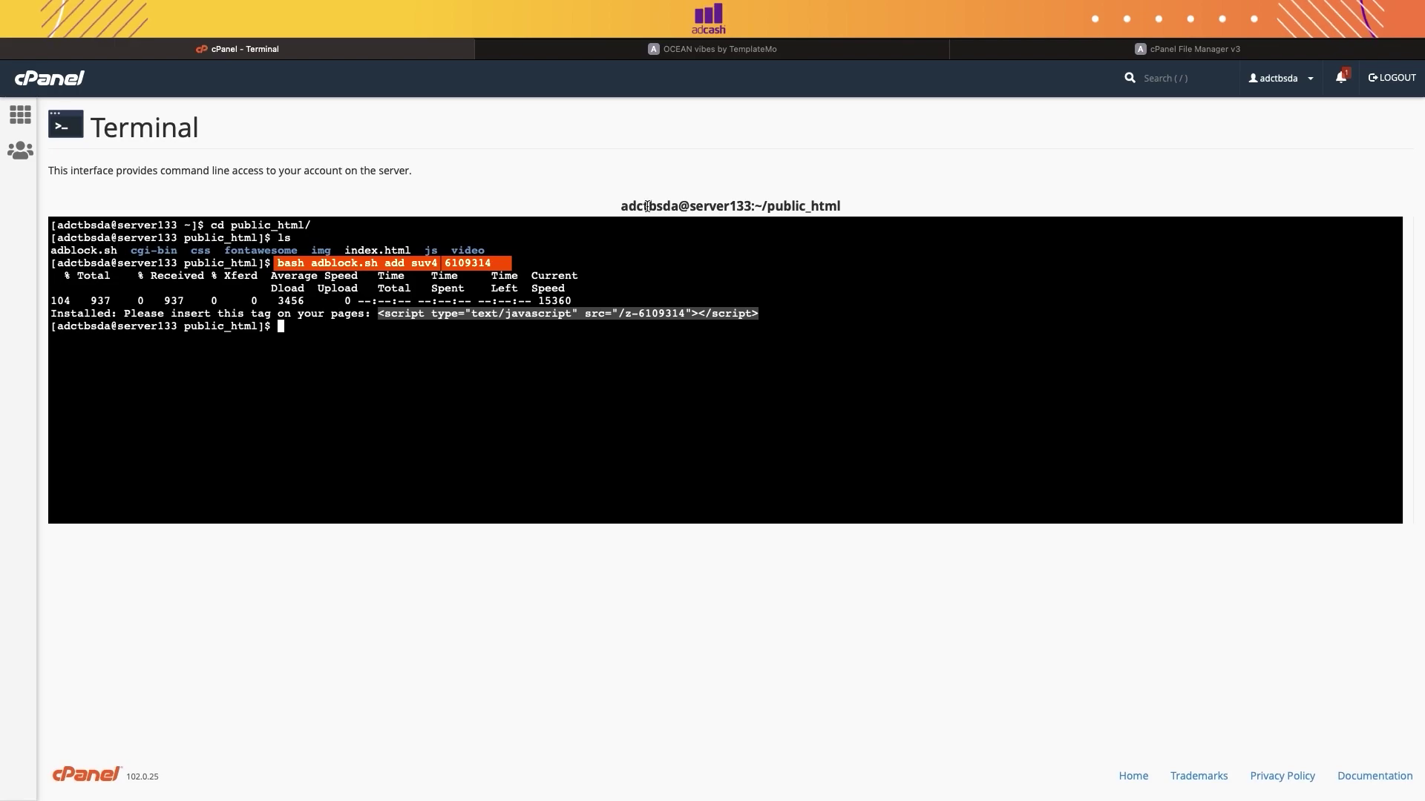
Open index.html from public_html in the File Manager editor
click(1154, 52)
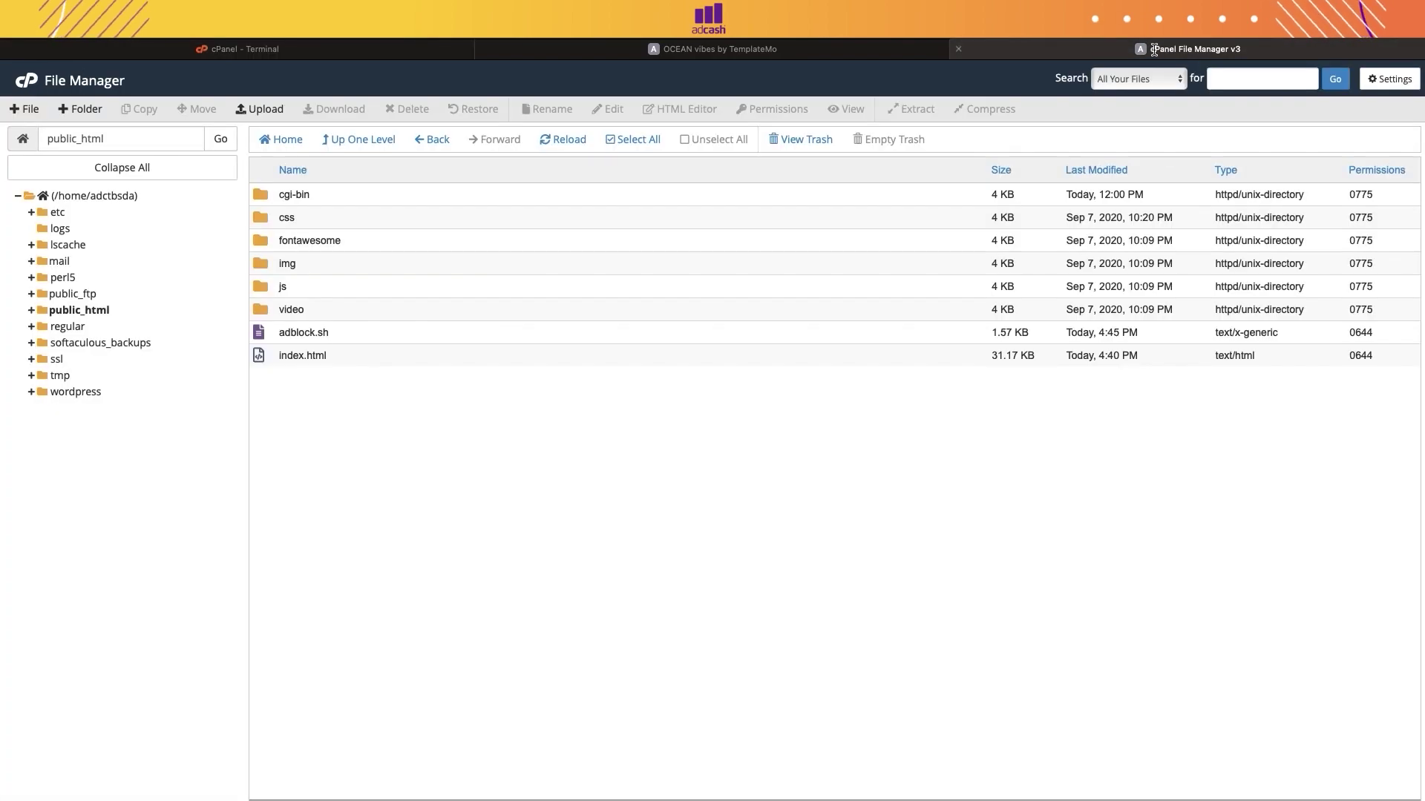
click(294, 355)
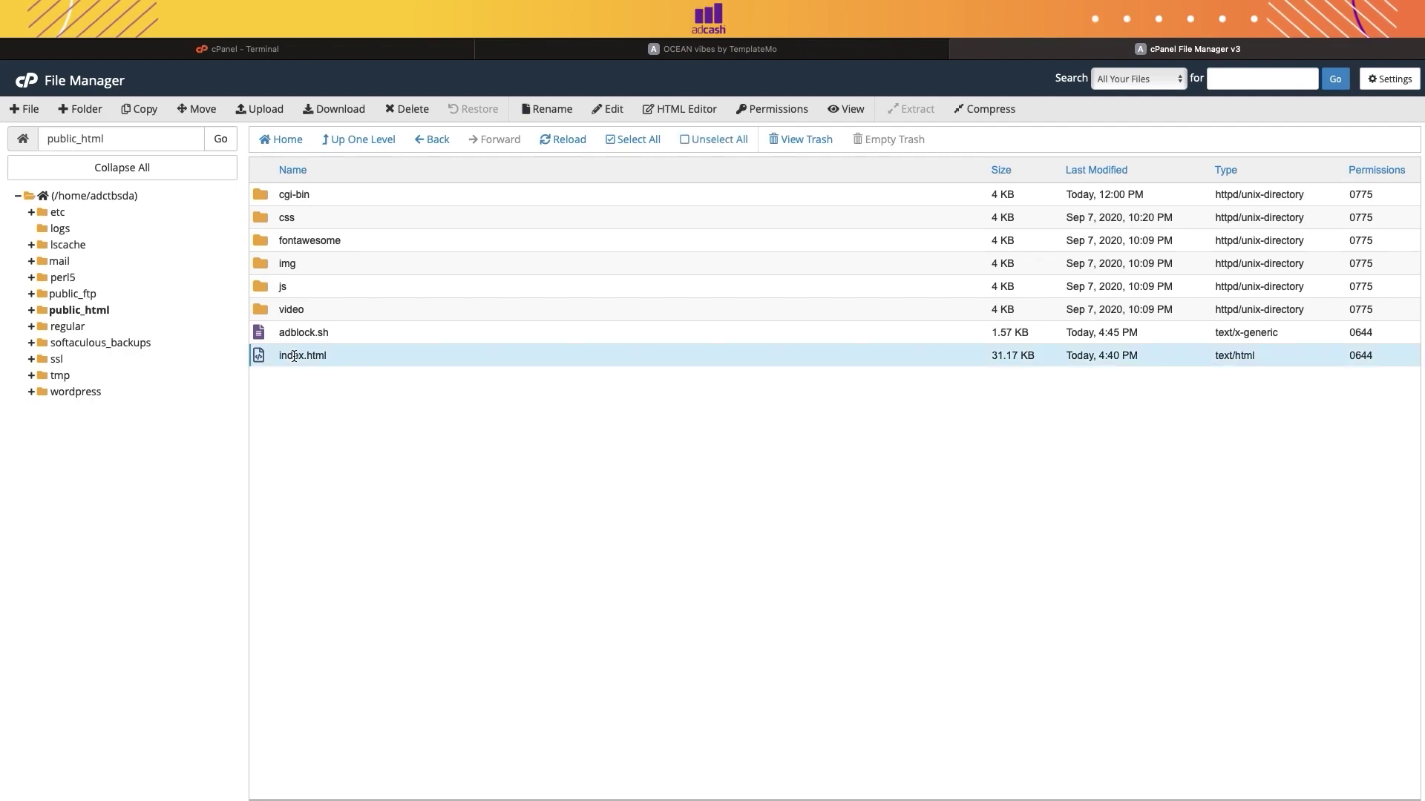
right_click(294, 355)
click(338, 437)
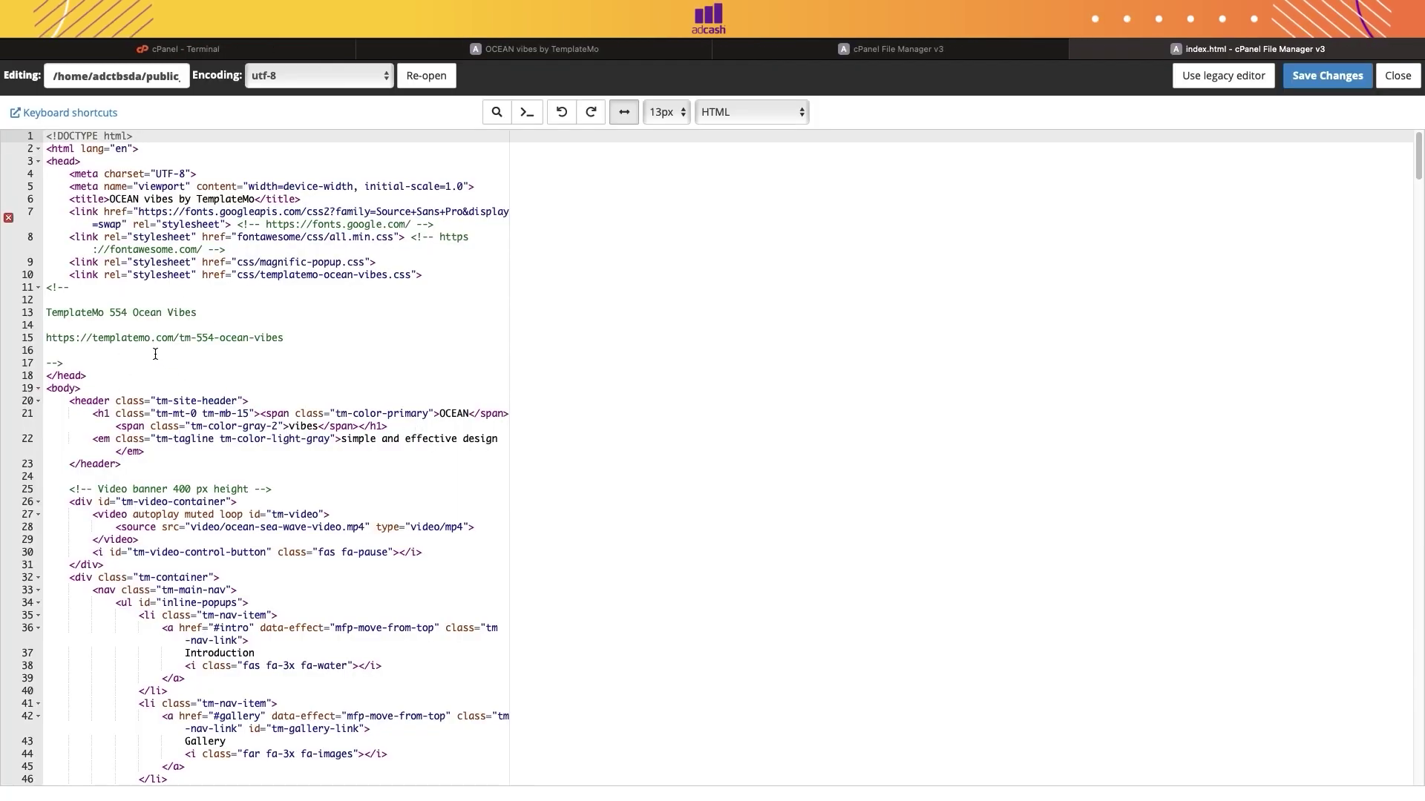
Paste the z-6109314 script tag before </head>, save, and view the OCEAN vibes site
click(109, 353)
click(103, 365)
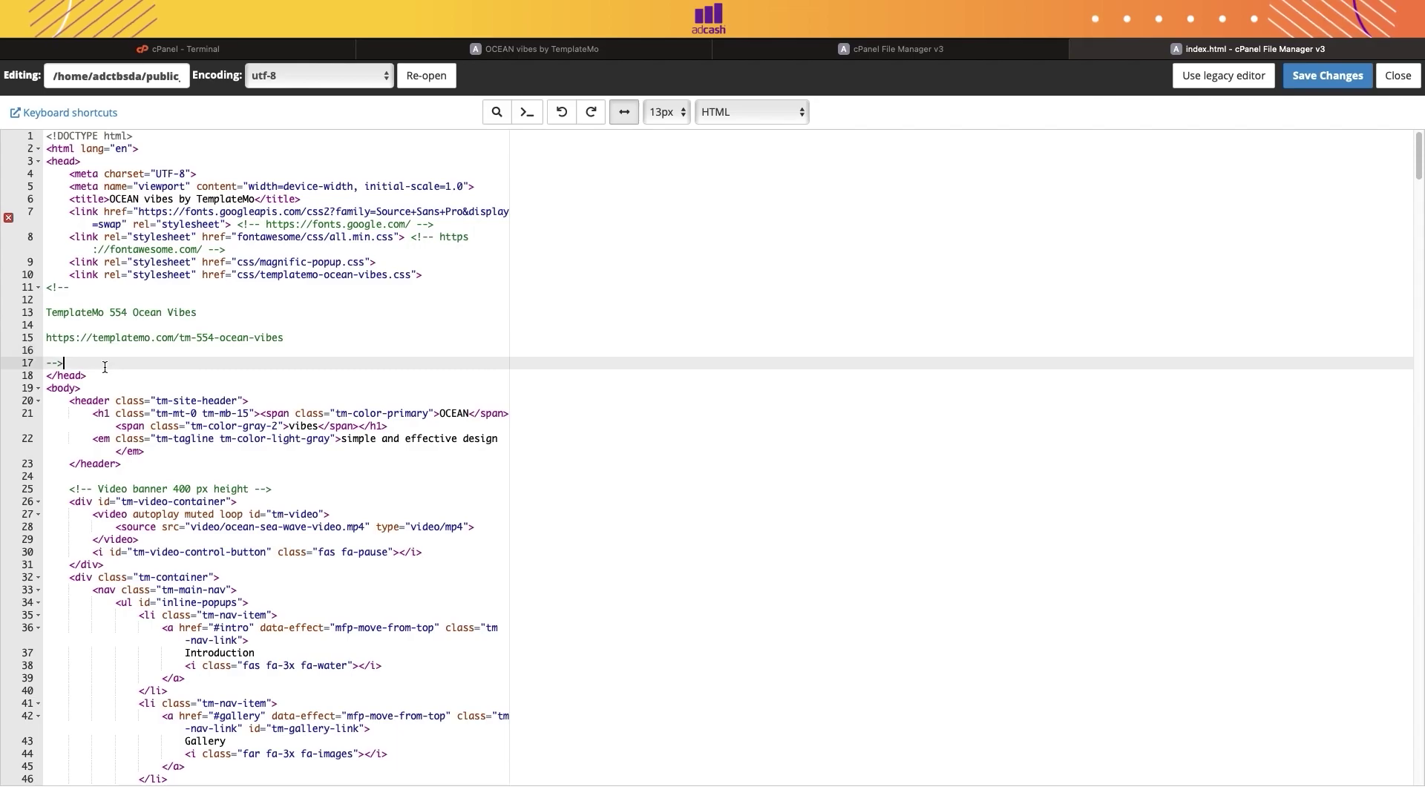
key(Return)
key(Return)
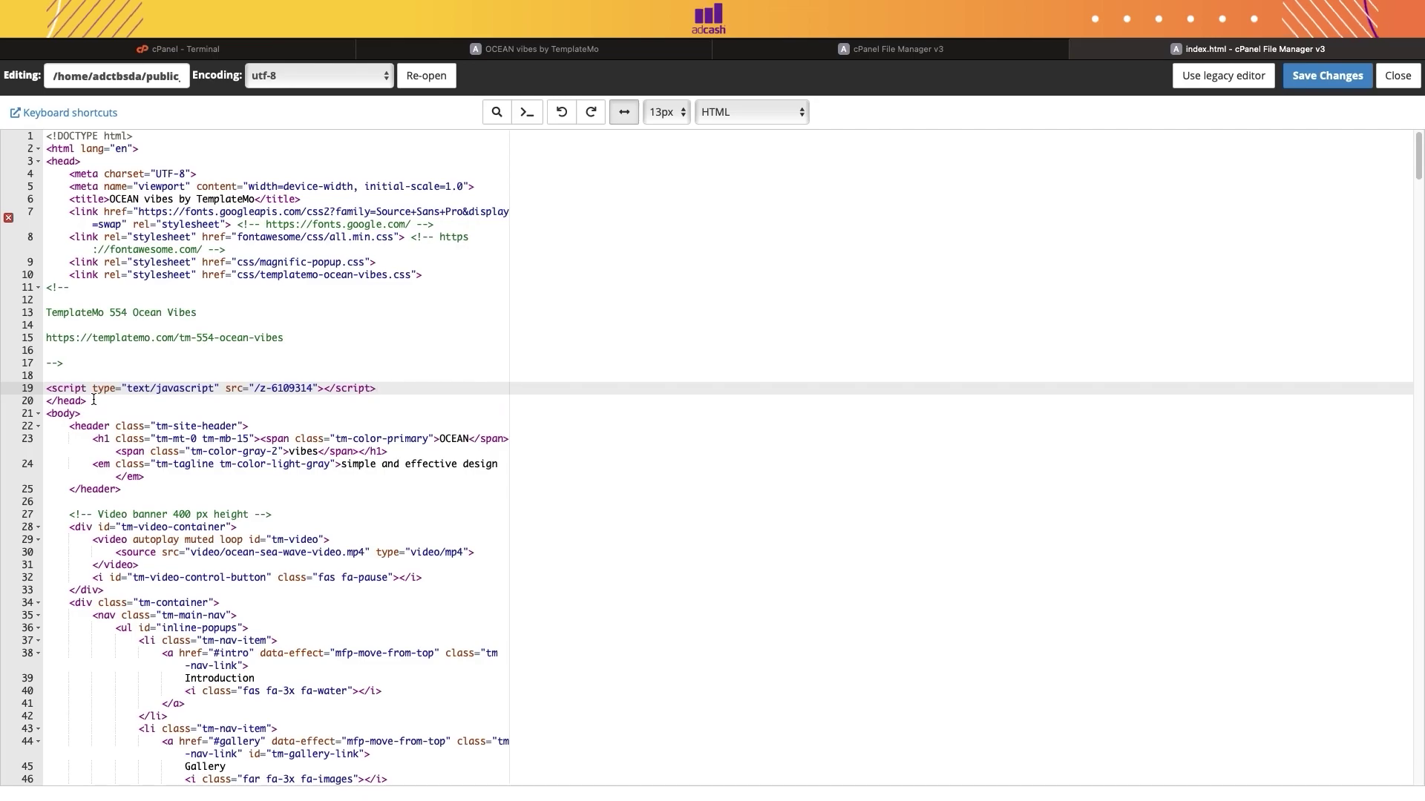
click(1327, 76)
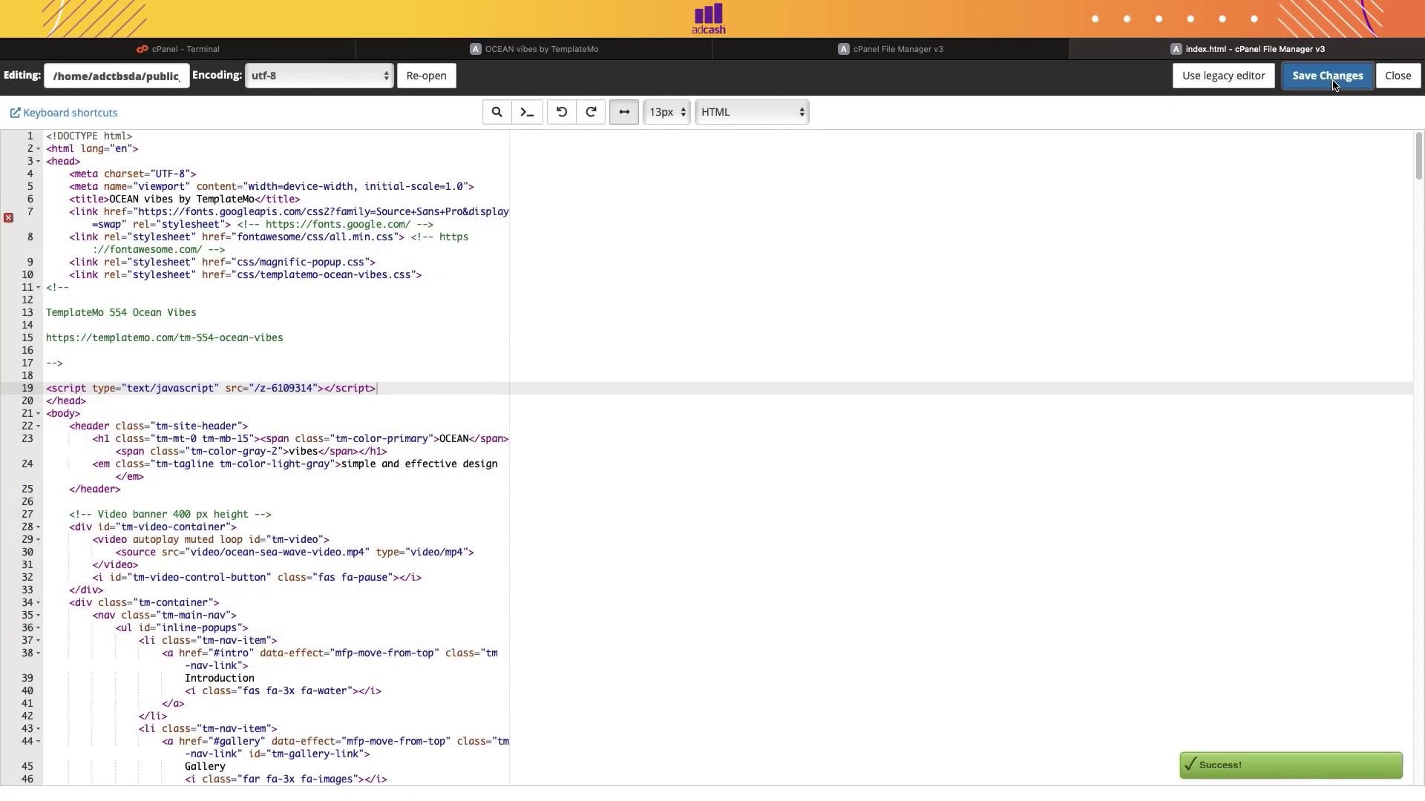
click(1398, 78)
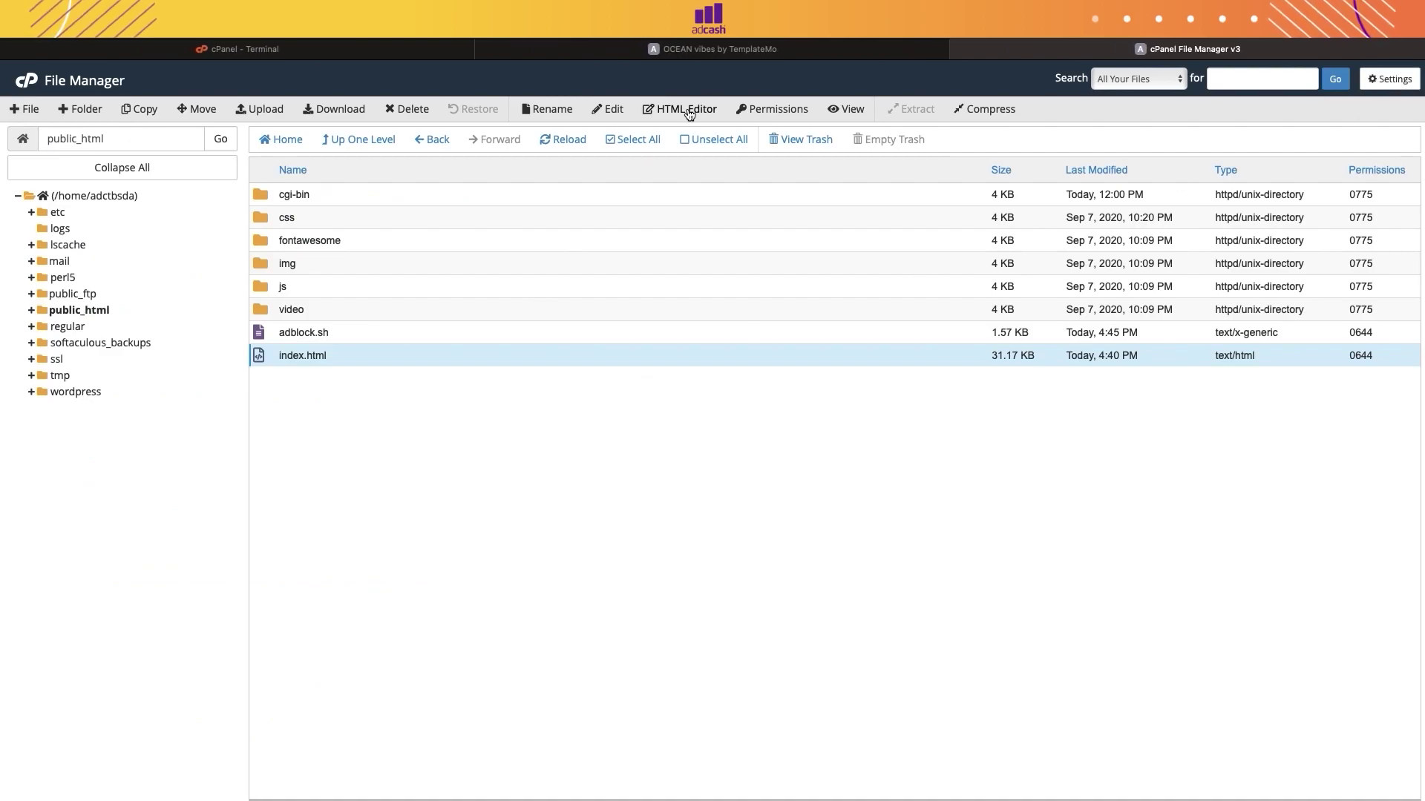
click(719, 52)
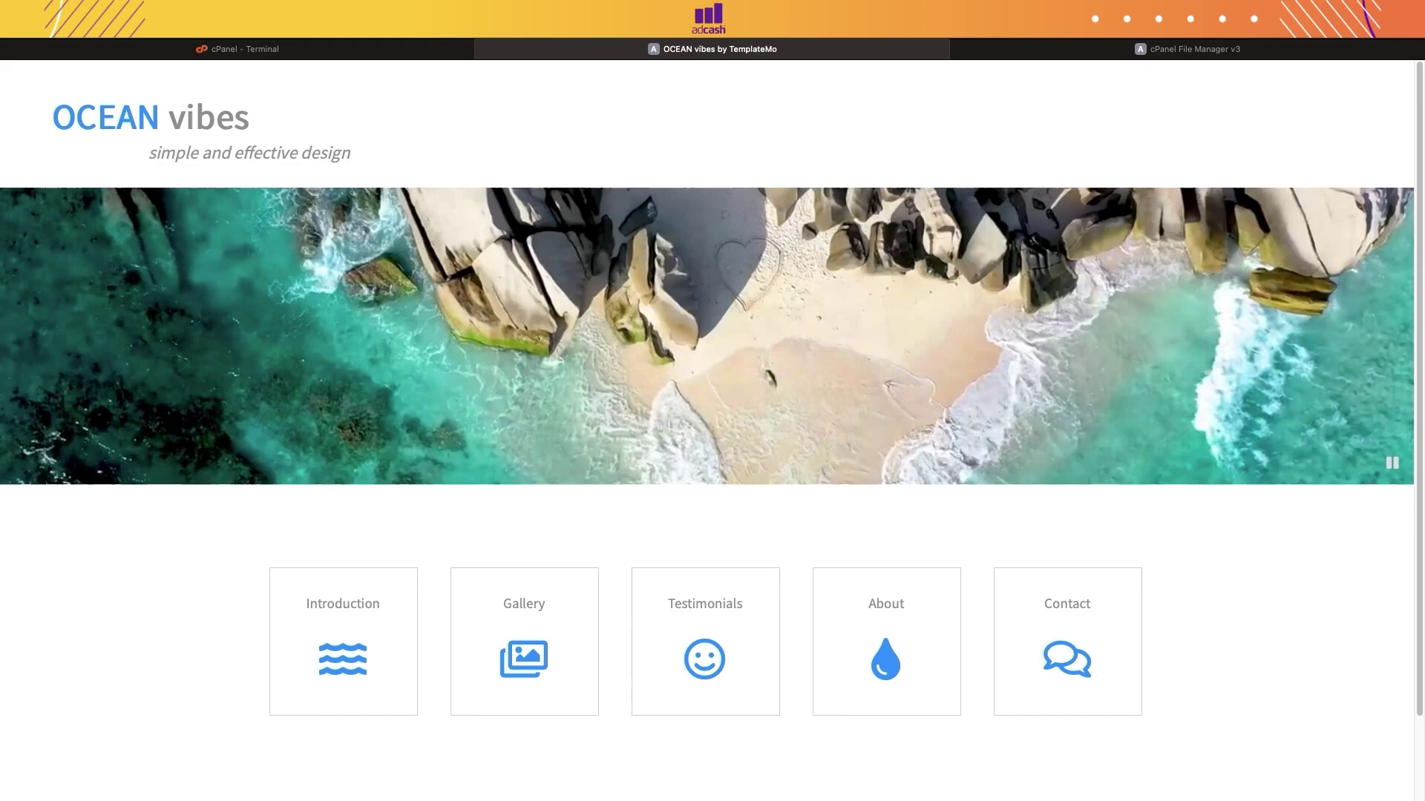